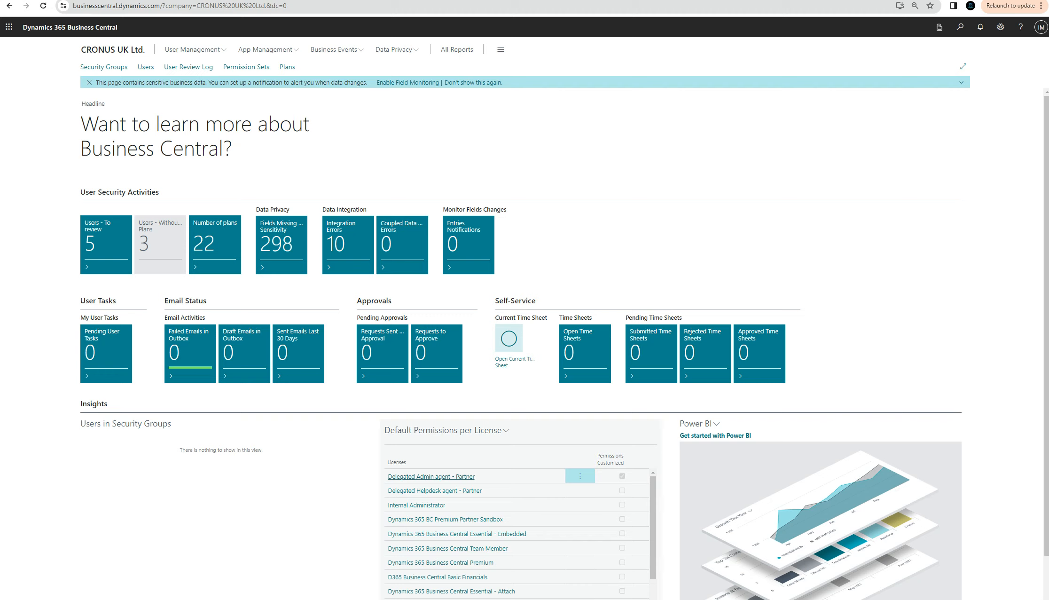
# Search for "Location" and open the Locations list
pyautogui.click(960, 29)
pyautogui.write('Location')
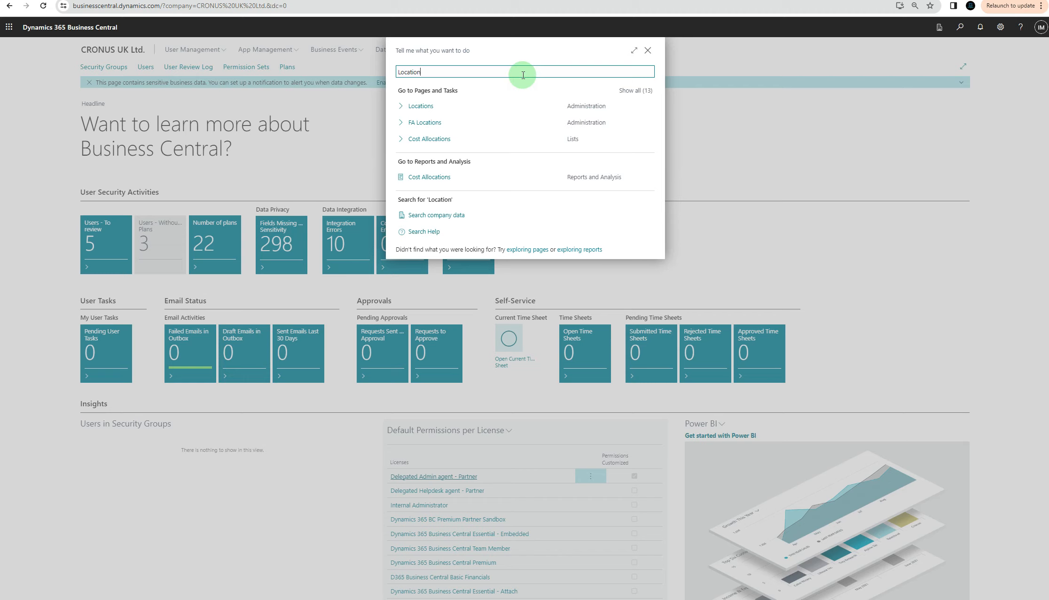
pyautogui.click(430, 106)
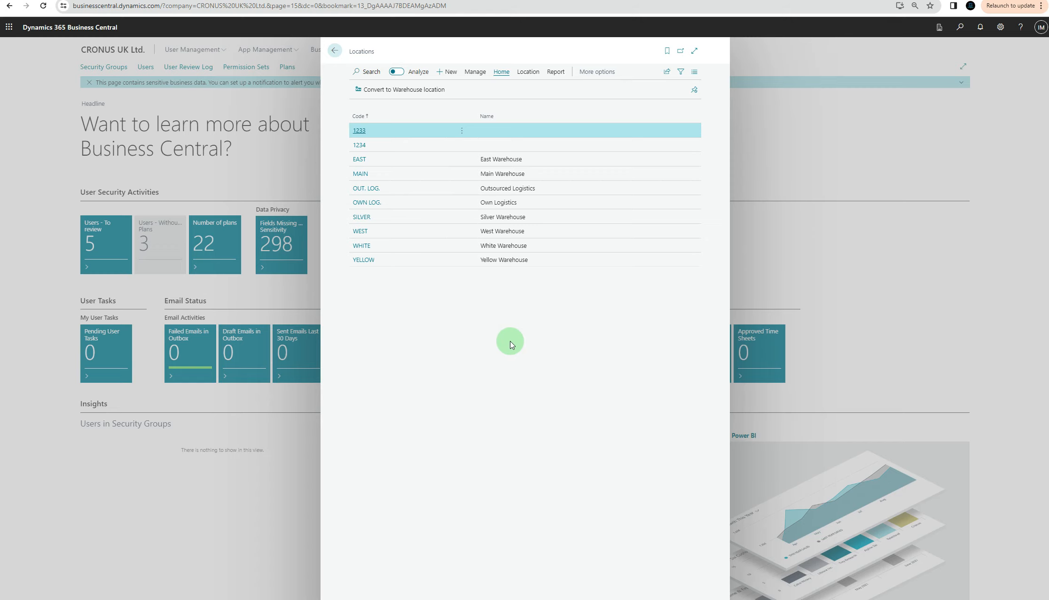
# Start a new location card in its own window and open the YELLOW location card for comparison
pyautogui.click(448, 76)
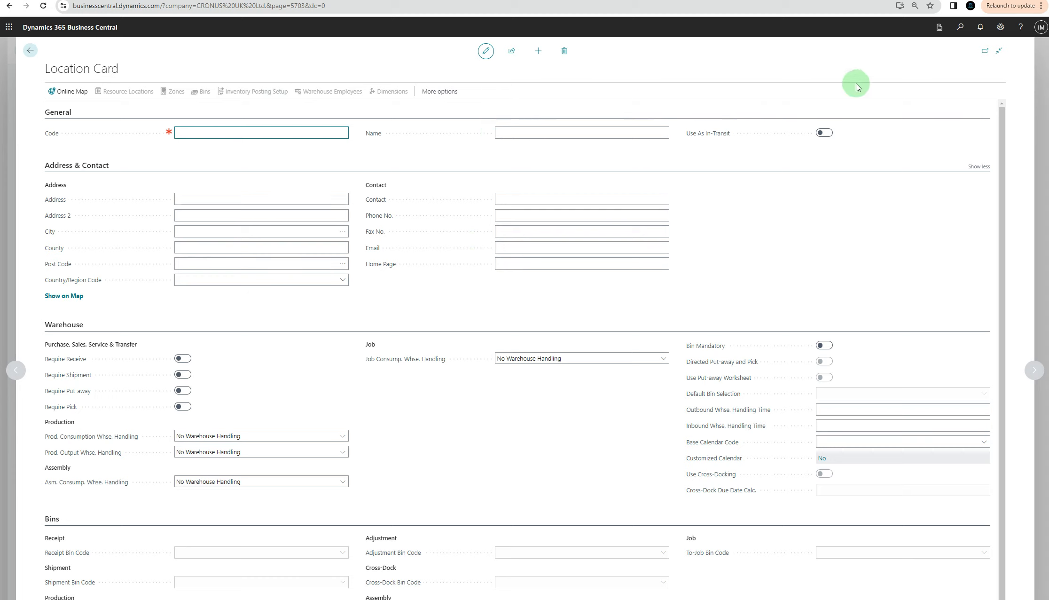
pyautogui.click(985, 50)
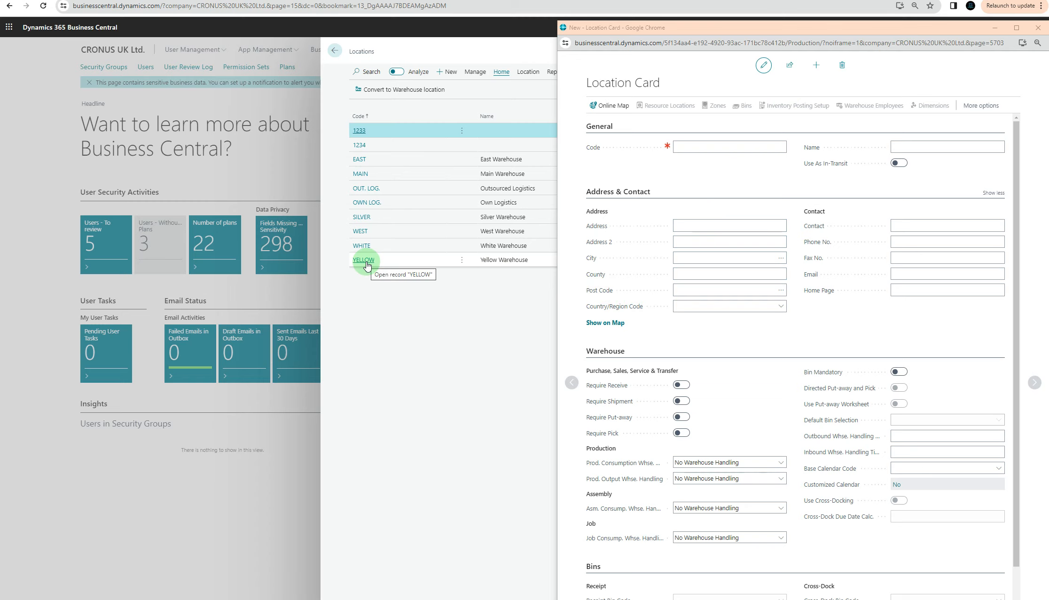
pyautogui.click(365, 262)
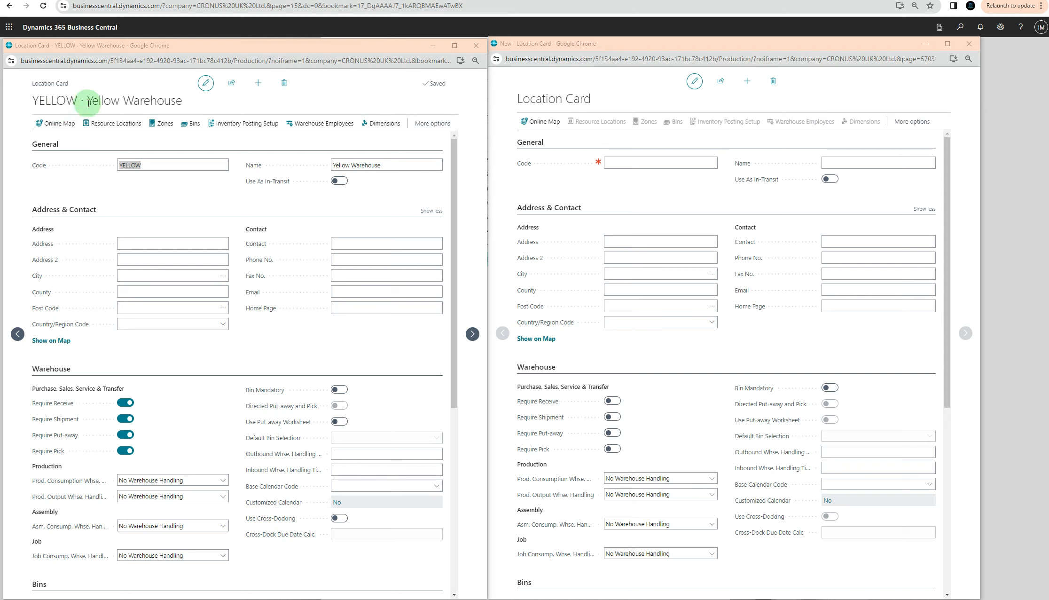
# Give the new location the code "purple" and the name "purple Warehouse"
pyautogui.click(646, 164)
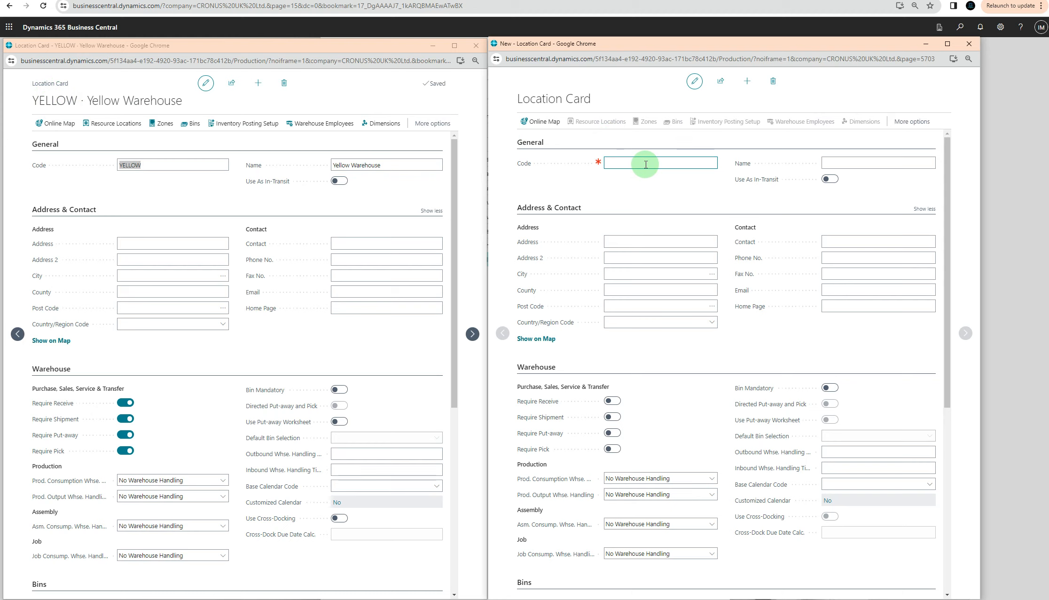
pyautogui.write('purple')
pyautogui.click(845, 163)
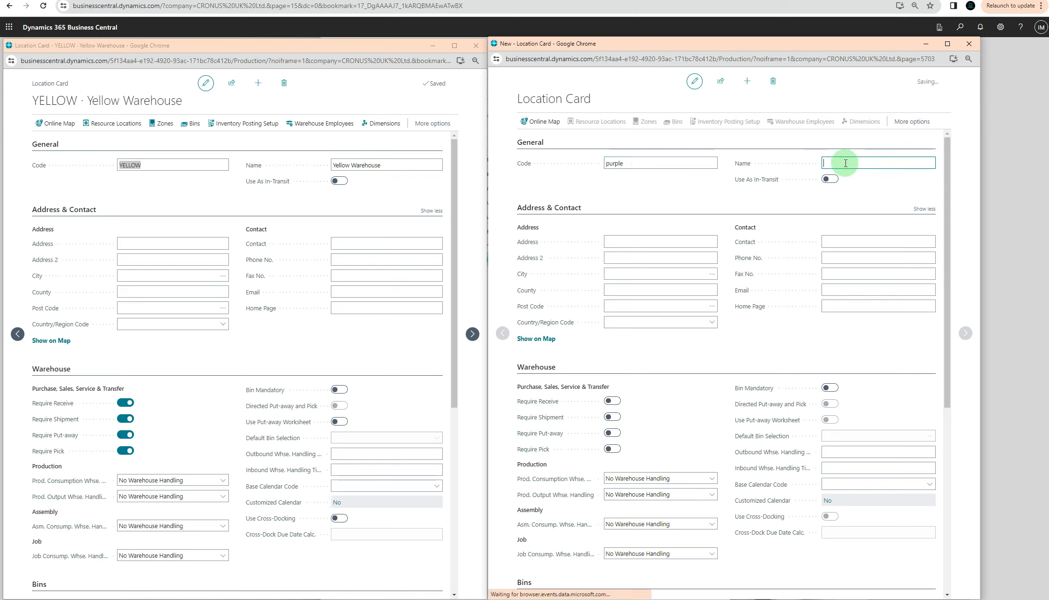
pyautogui.write('purp')
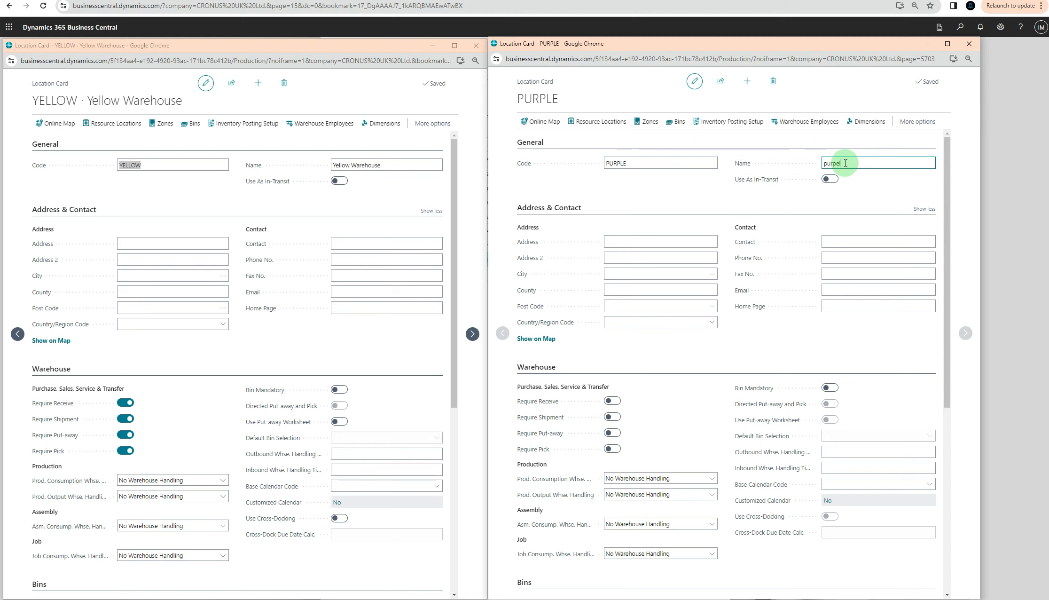
pyautogui.write('le war')
pyautogui.write('W')
pyautogui.write('arehouse')
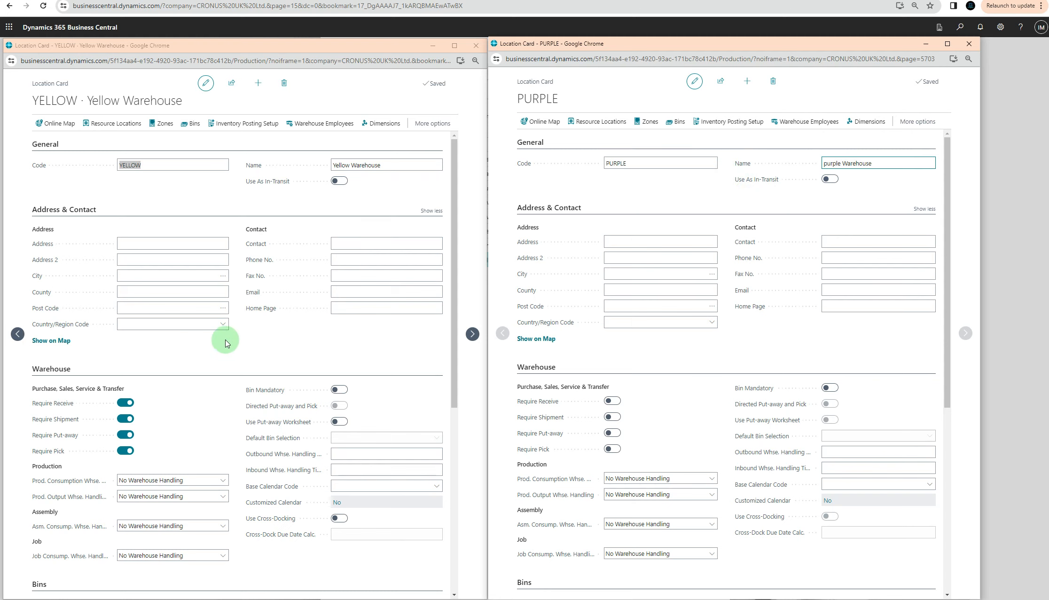
# Look through the warehouse, bin and bin policy sections on the YELLOW and PURPLE location cards
pyautogui.scroll(-6, 224, 347)
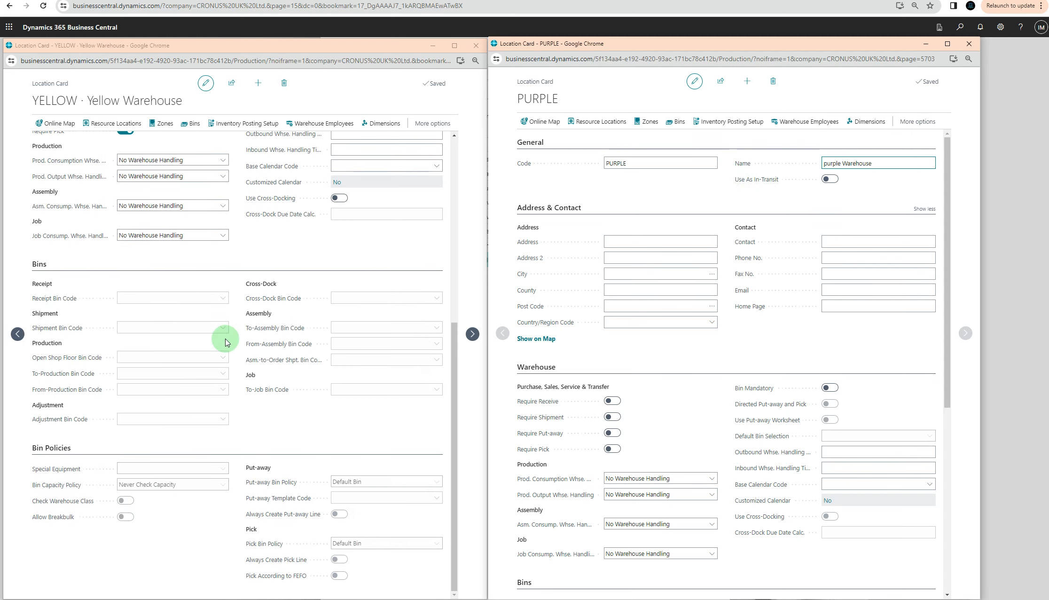
pyautogui.scroll(7, 225, 342)
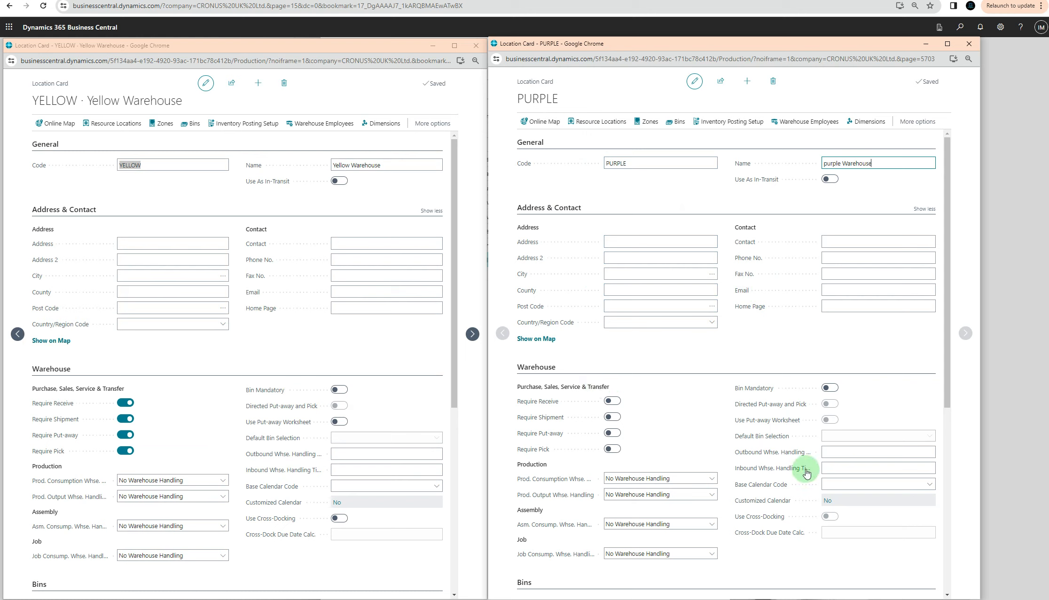
pyautogui.click(807, 337)
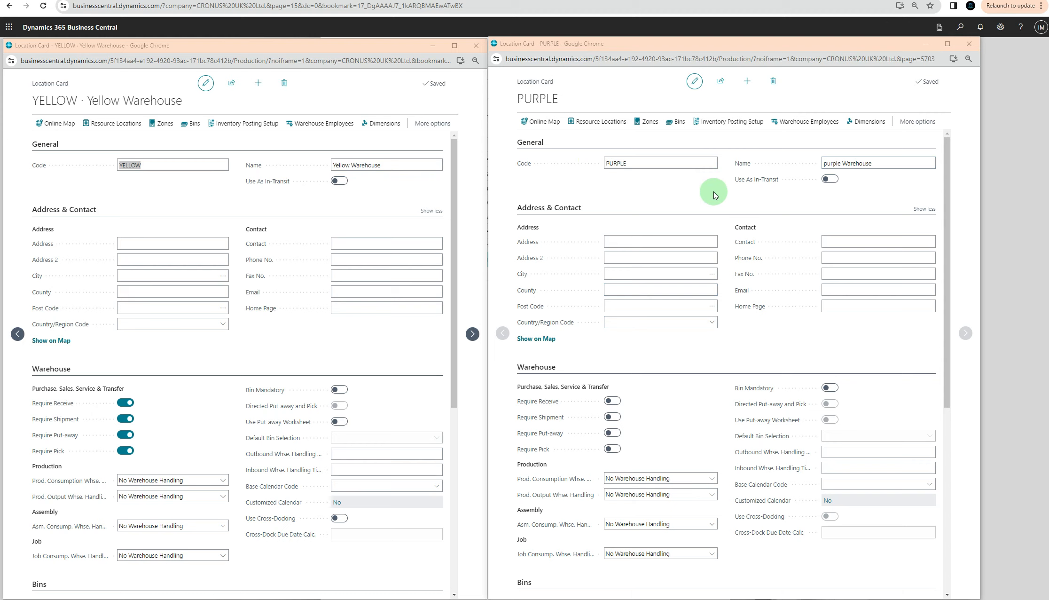
pyautogui.moveTo(779, 184)
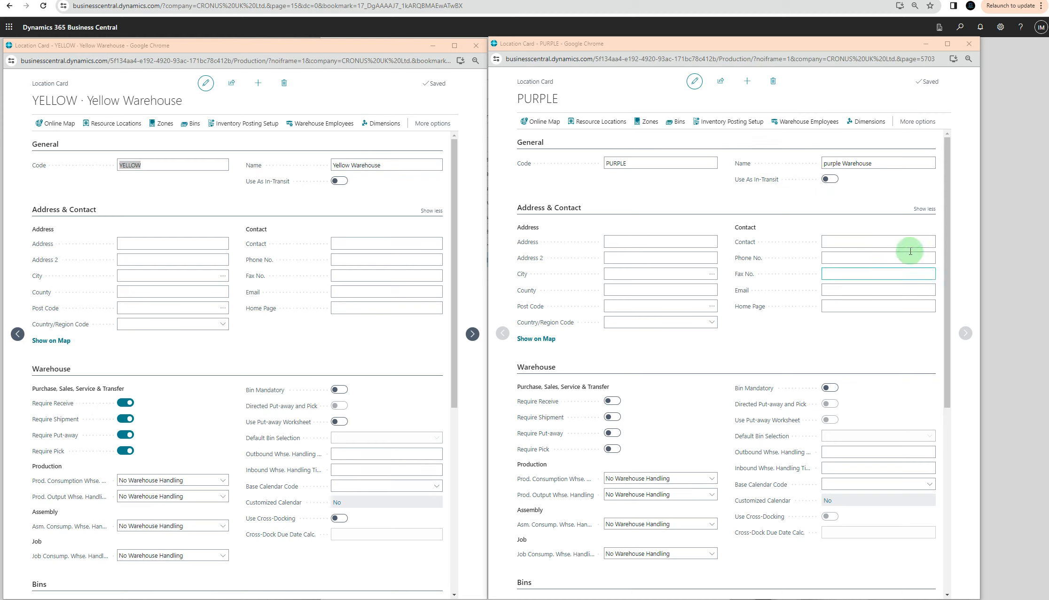
pyautogui.moveTo(948, 316); pyautogui.dragTo(945, 465)
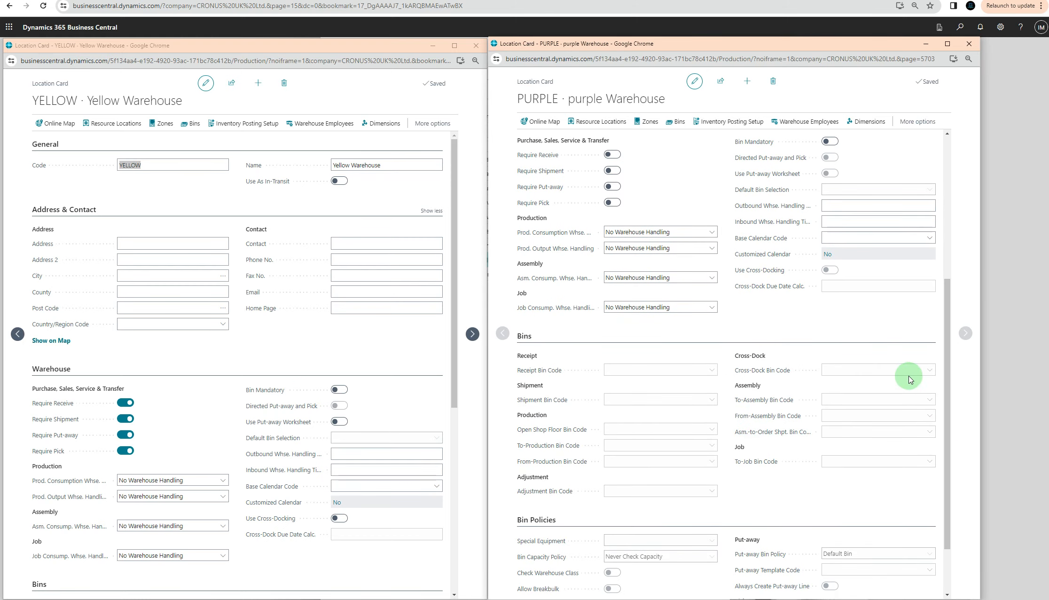
pyautogui.moveTo(949, 392); pyautogui.dragTo(953, 220)
# Try Use As In-Transit on the PURPLE location, check its effect on the warehouse and bin fields, and switch it back off
pyautogui.click(830, 187)
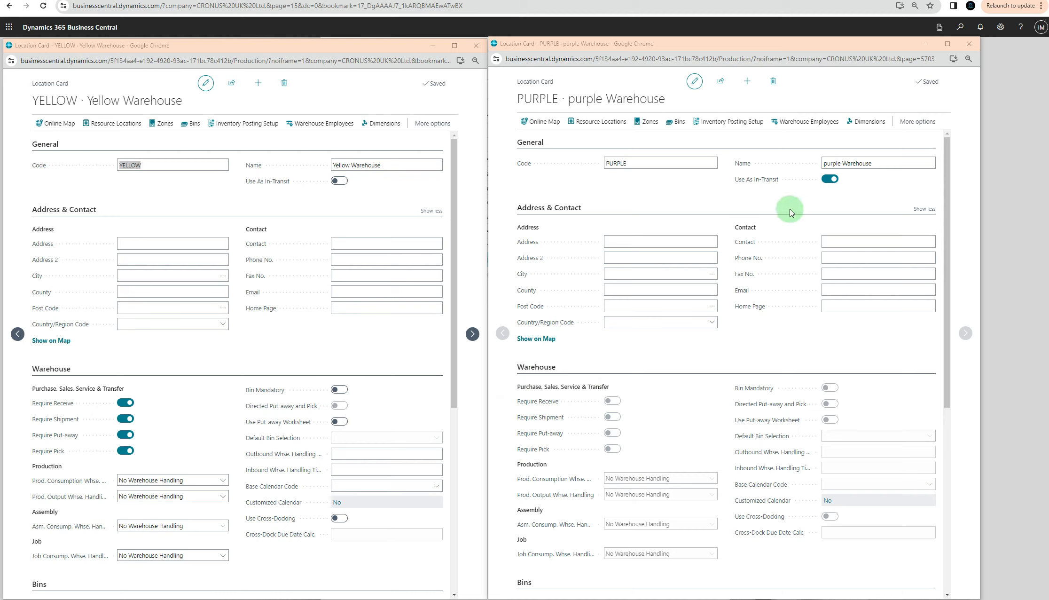
pyautogui.scroll(-7, 789, 211)
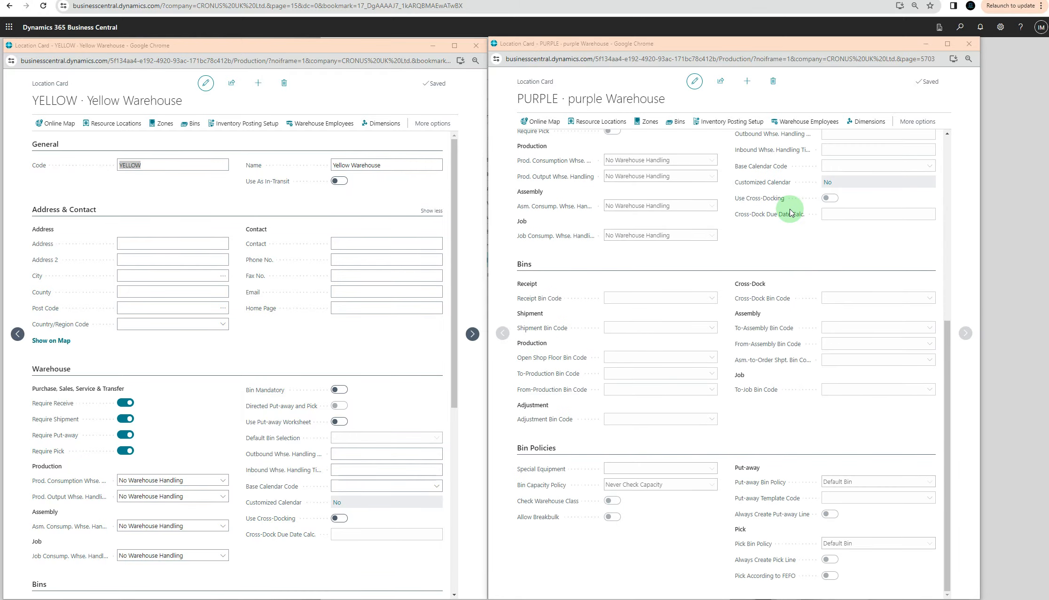
pyautogui.scroll(7, 790, 212)
pyautogui.click(828, 179)
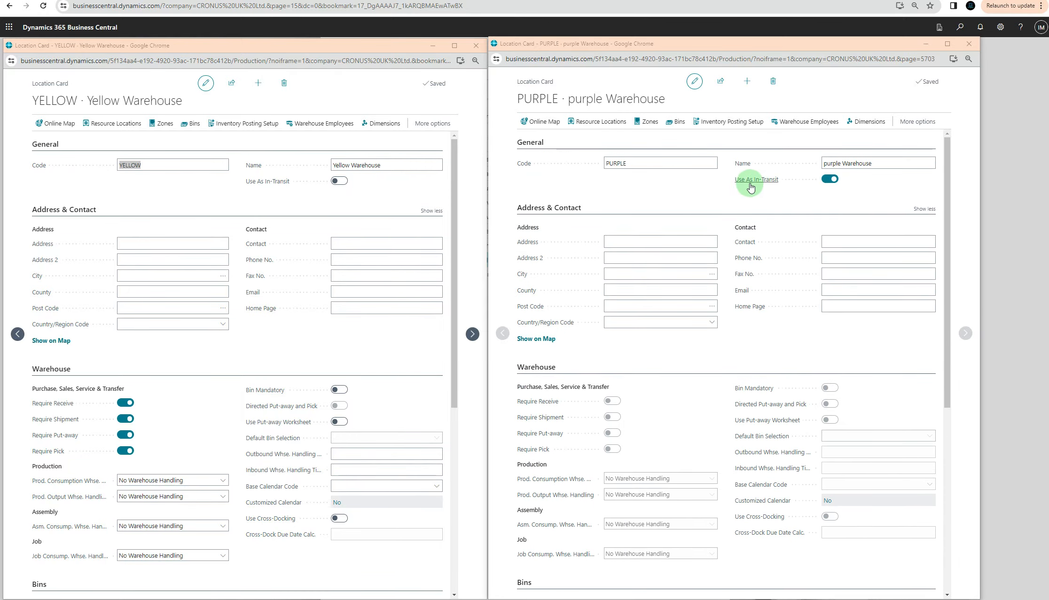
pyautogui.click(830, 180)
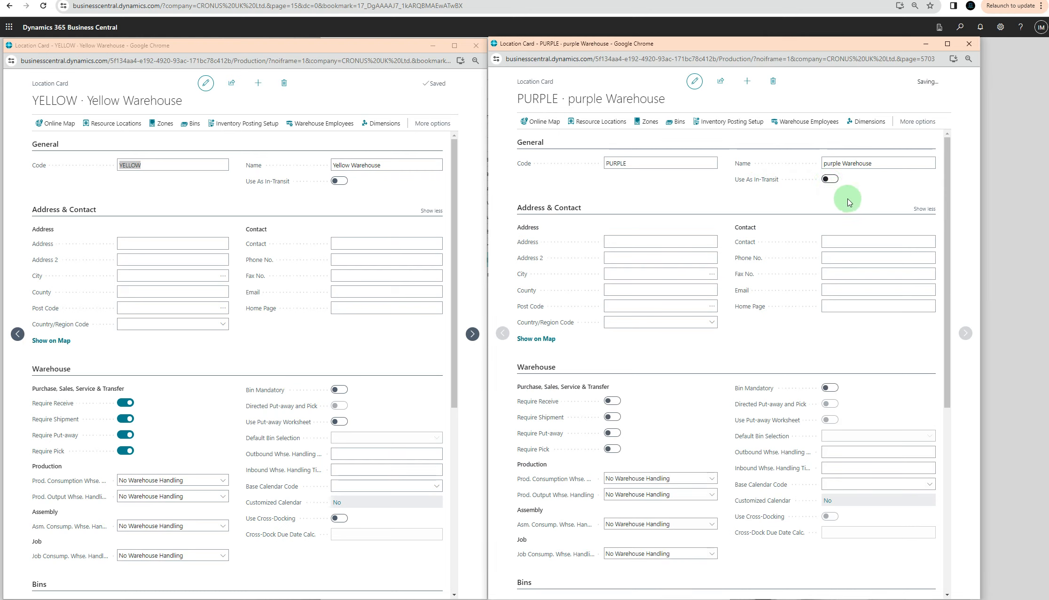
# Enter the PURPLE location's street address and city, and pick the second listed GB post code for that city
pyautogui.click(664, 242)
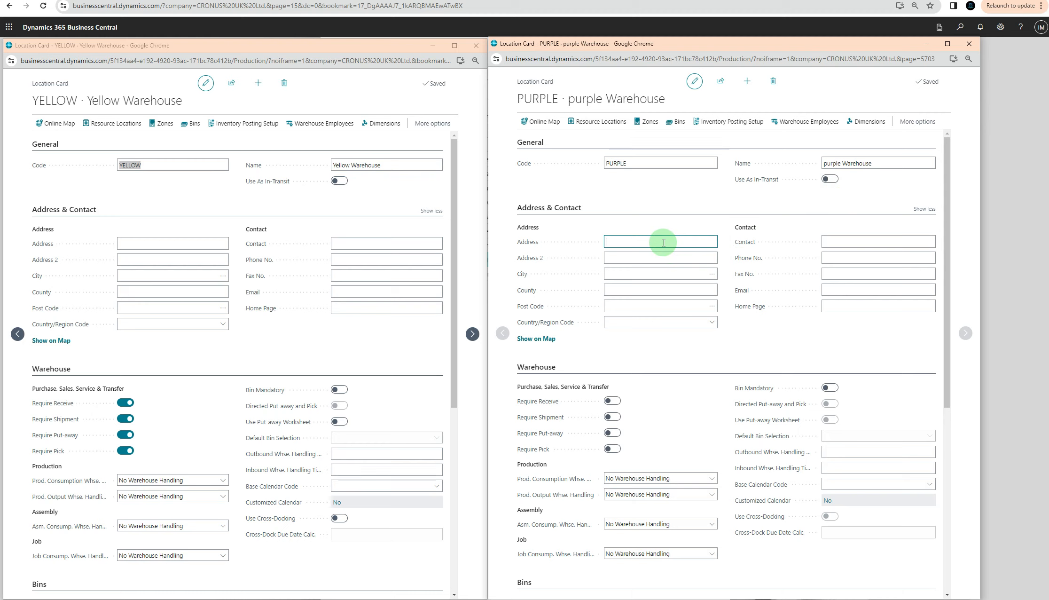
pyautogui.write('monyhull hall road')
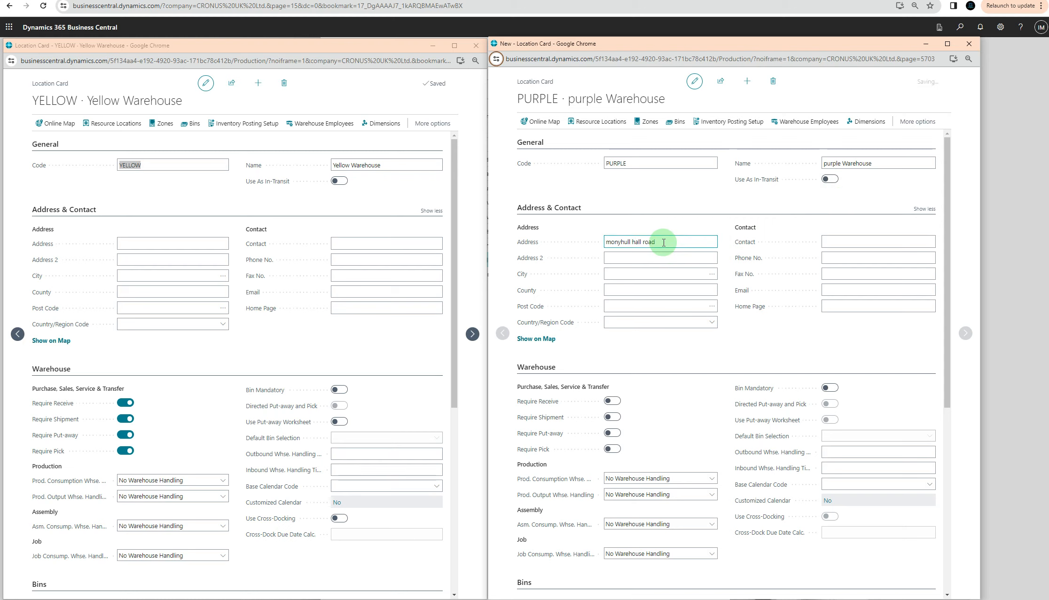
pyautogui.click(660, 273)
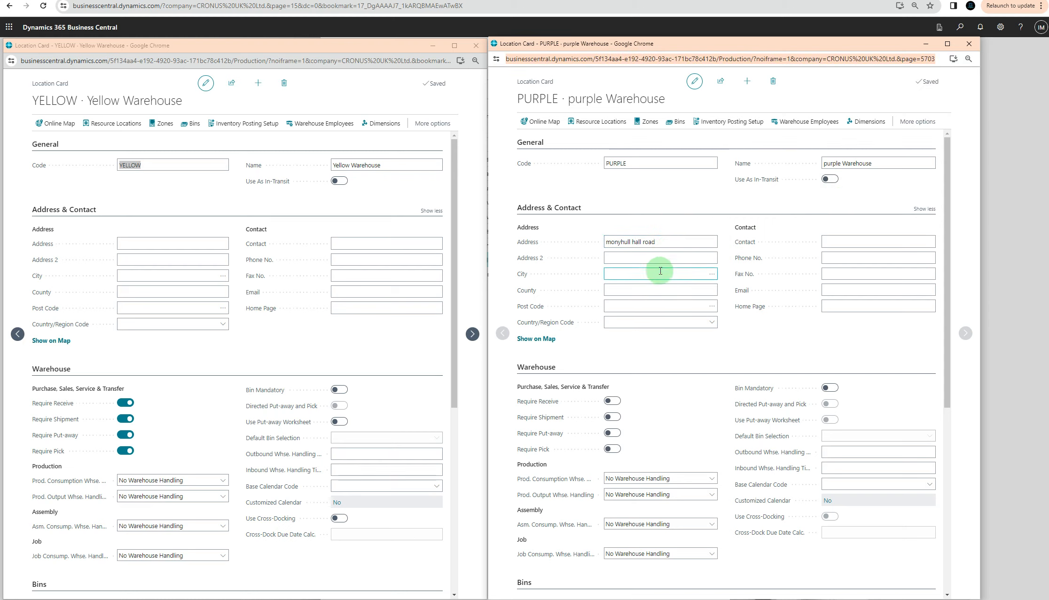
pyautogui.write('birmingham')
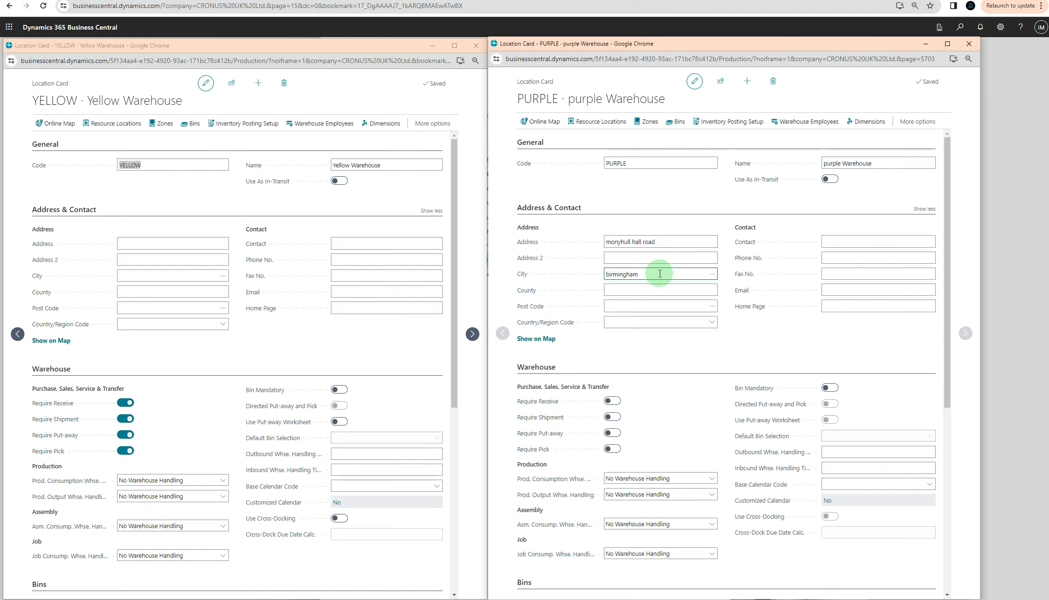
pyautogui.click(644, 306)
pyautogui.click(711, 306)
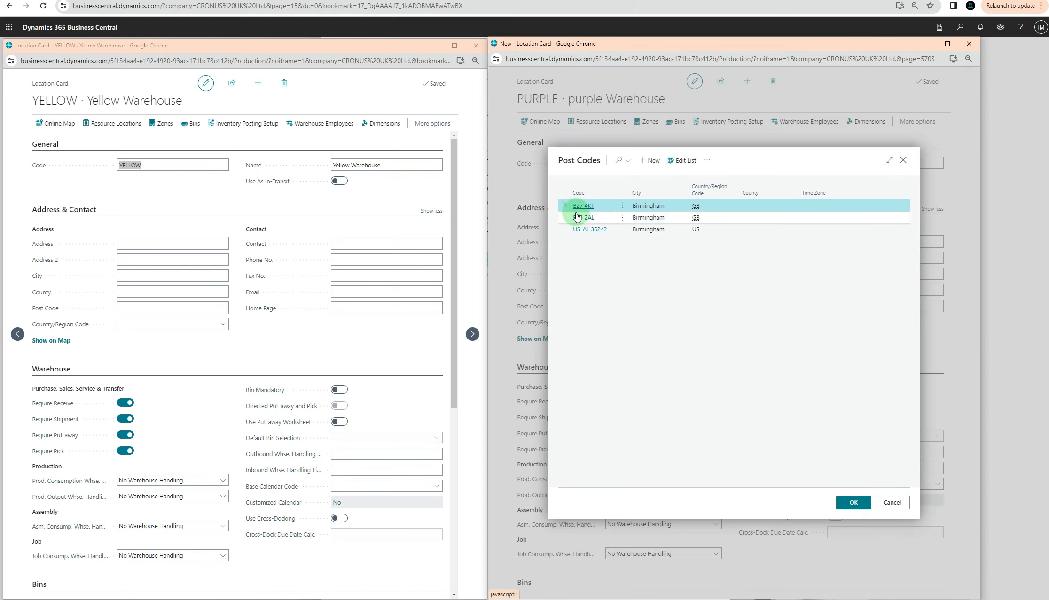
pyautogui.click(586, 223)
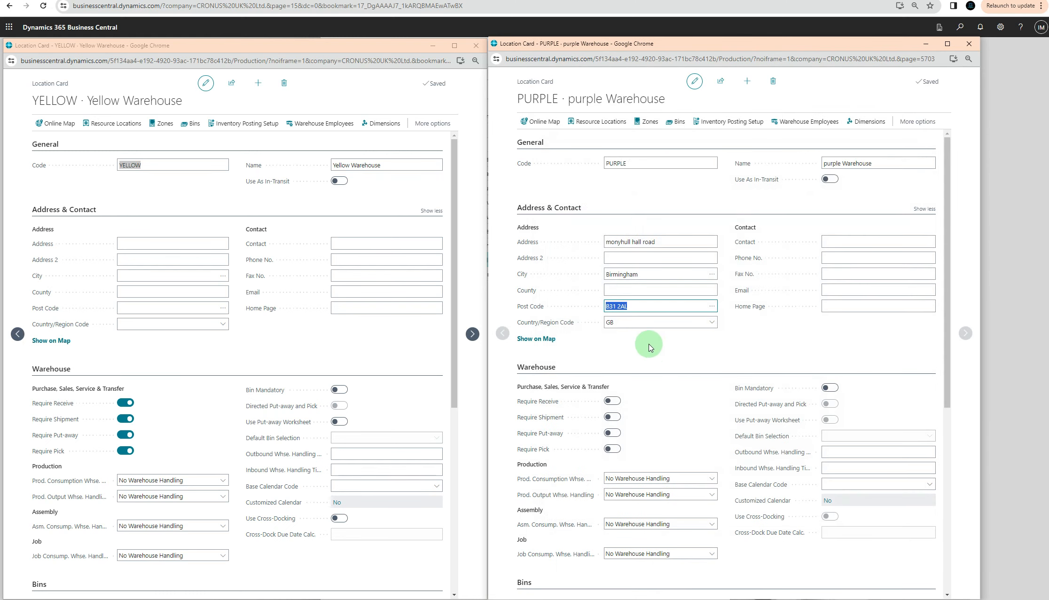
# Fill in the PURPLE location's contact name, phone number and e-mail address
pyautogui.click(869, 243)
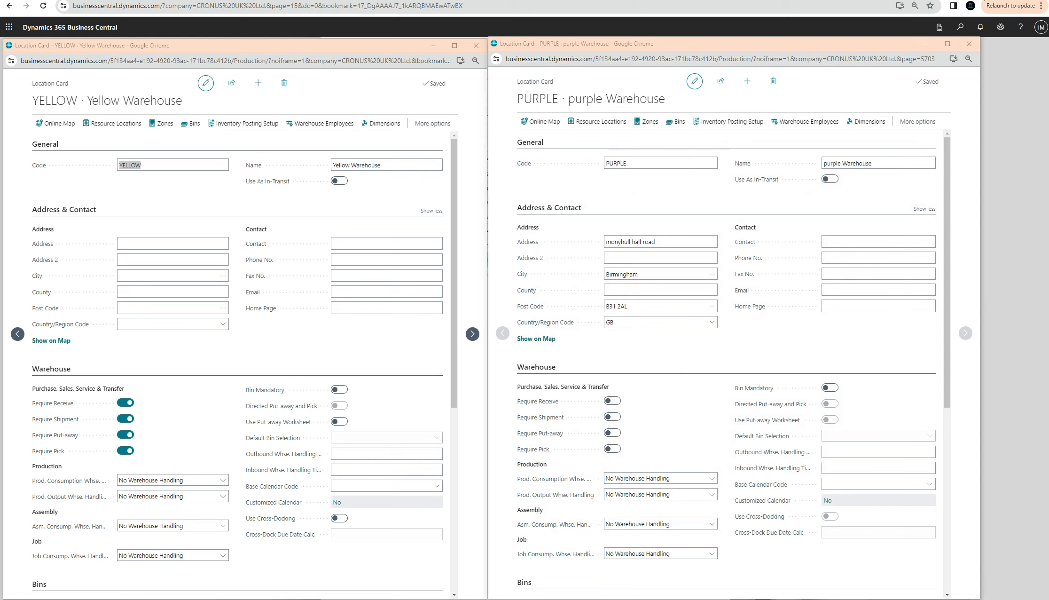
pyautogui.click(852, 242)
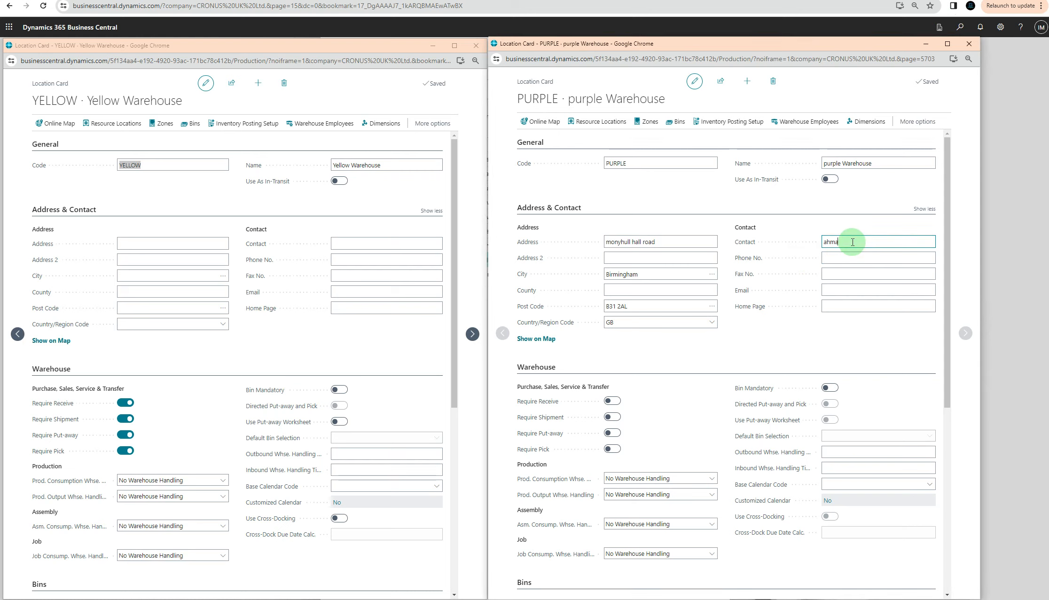
pyautogui.click(846, 257)
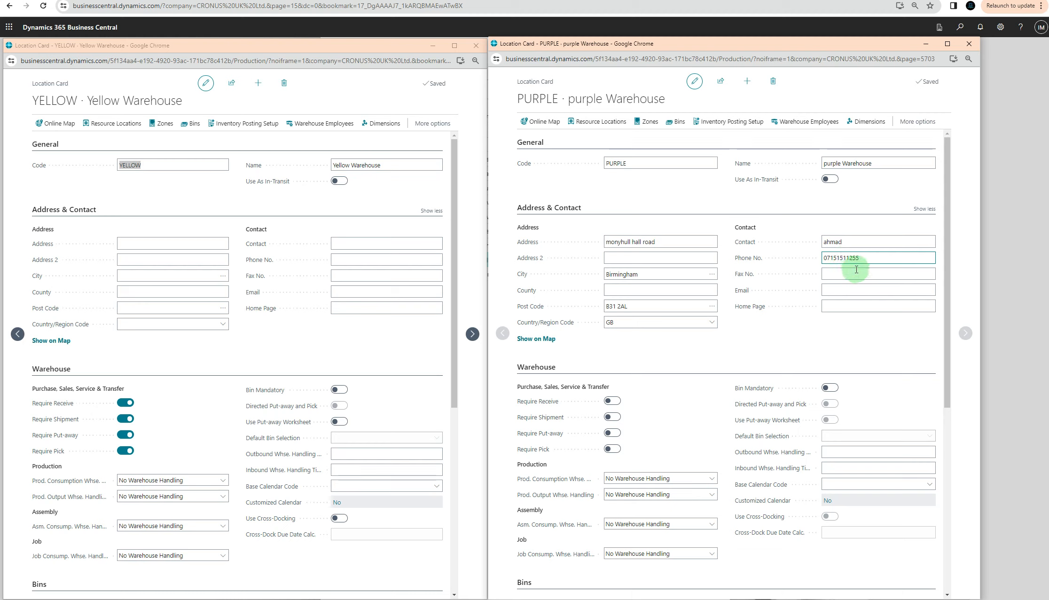
pyautogui.click(845, 290)
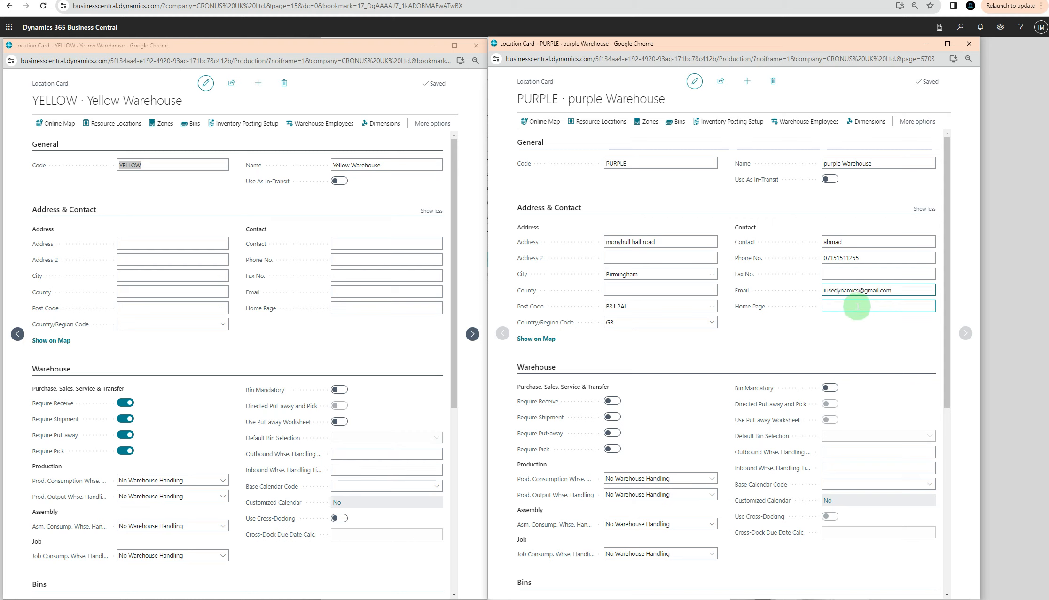
pyautogui.click(698, 275)
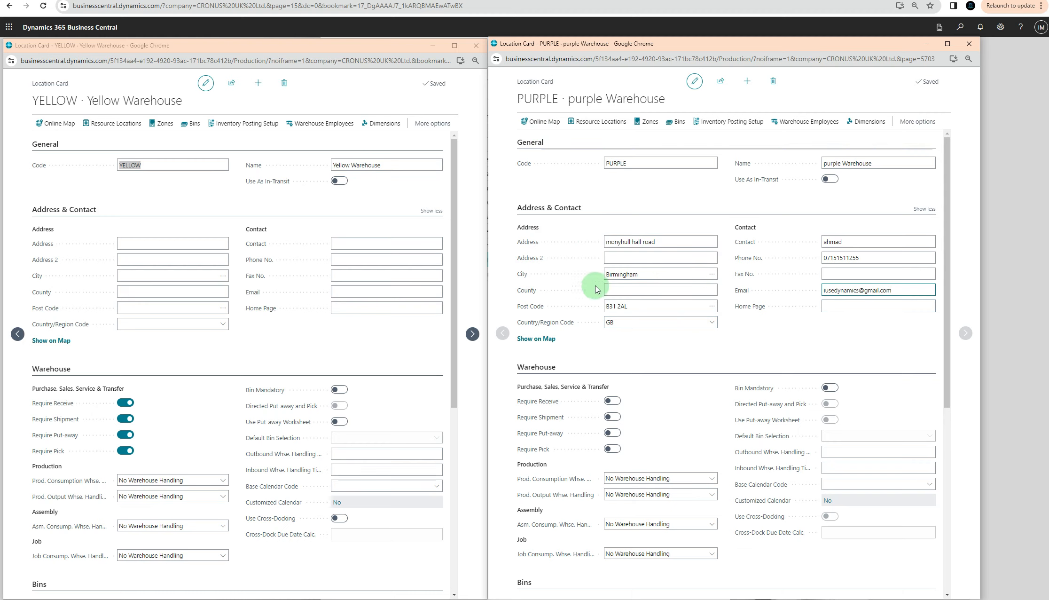
# View the PURPLE location in Online Map with the This address option, and close the map window
pyautogui.click(544, 123)
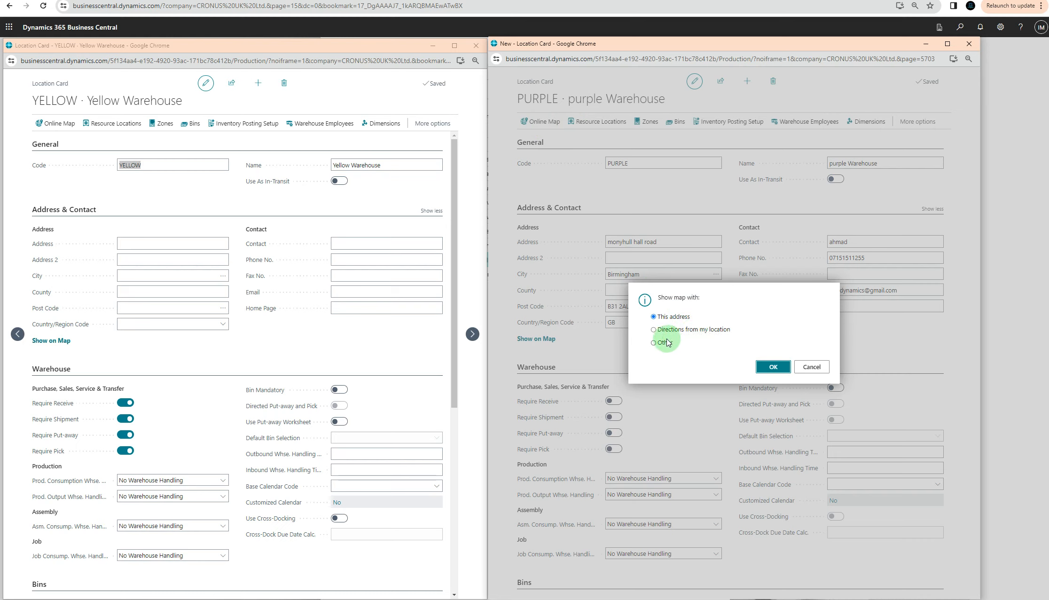
pyautogui.click(765, 367)
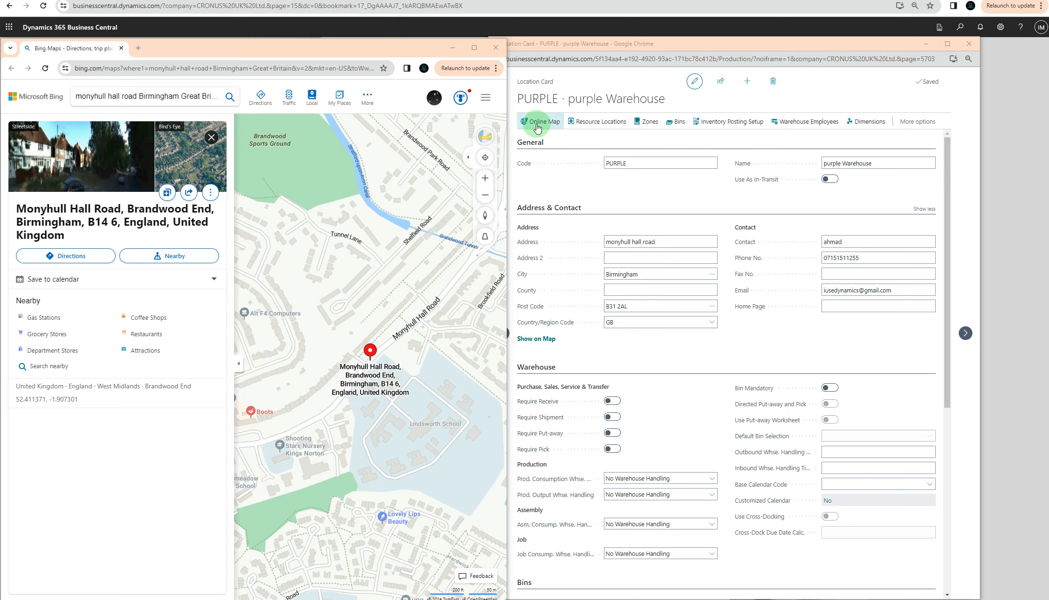
pyautogui.click(496, 47)
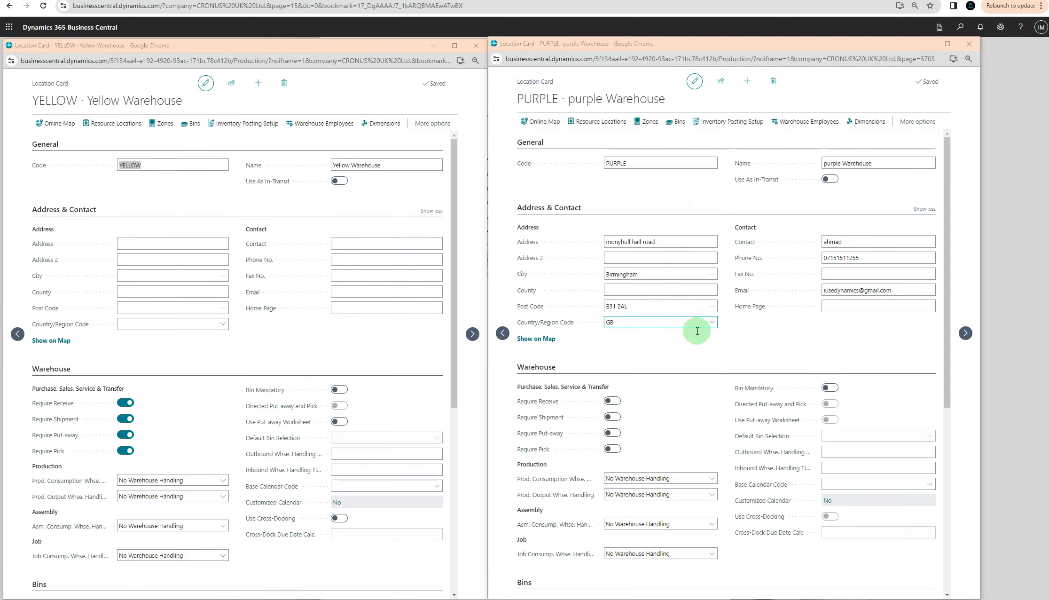
# Display the PURPLE location's address through Show on Map, using the This address option
pyautogui.scroll(-2, 635, 339)
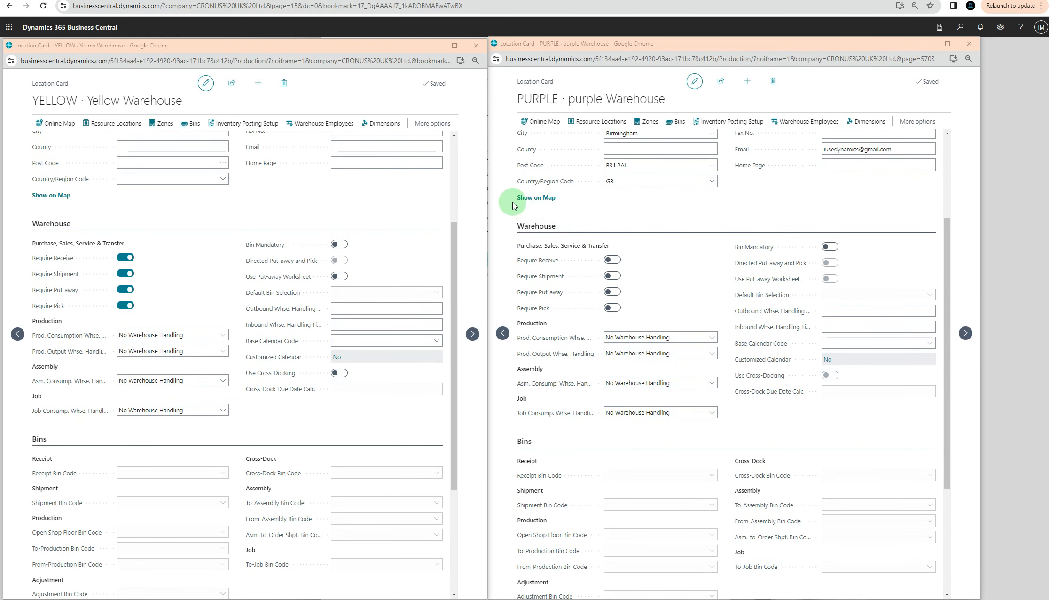
pyautogui.click(549, 198)
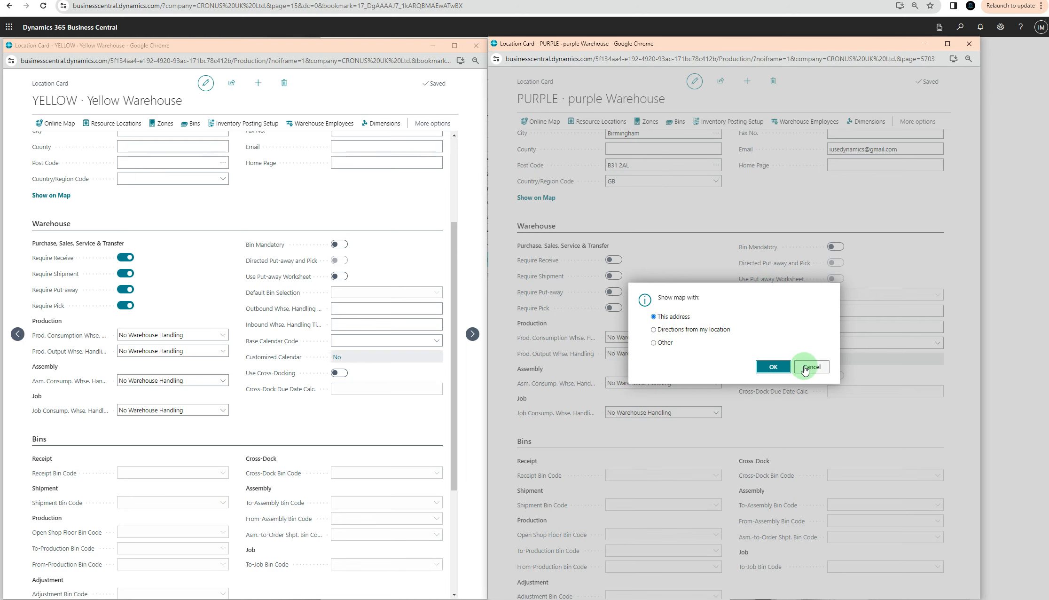
pyautogui.click(775, 367)
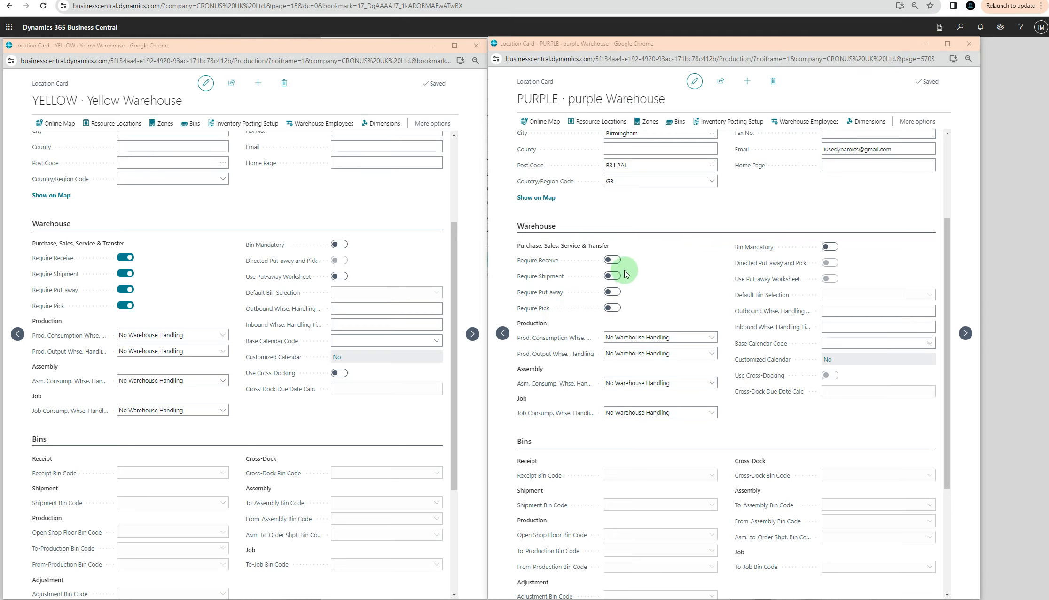
# Try the Require Receive option on the PURPLE location by switching it on and back off
pyautogui.click(612, 261)
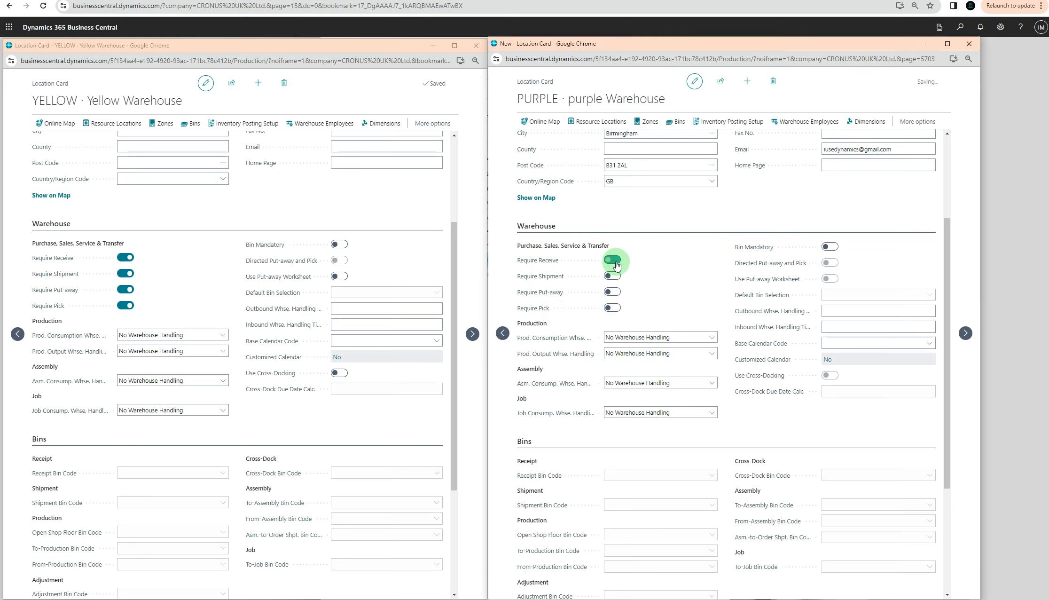
pyautogui.click(613, 262)
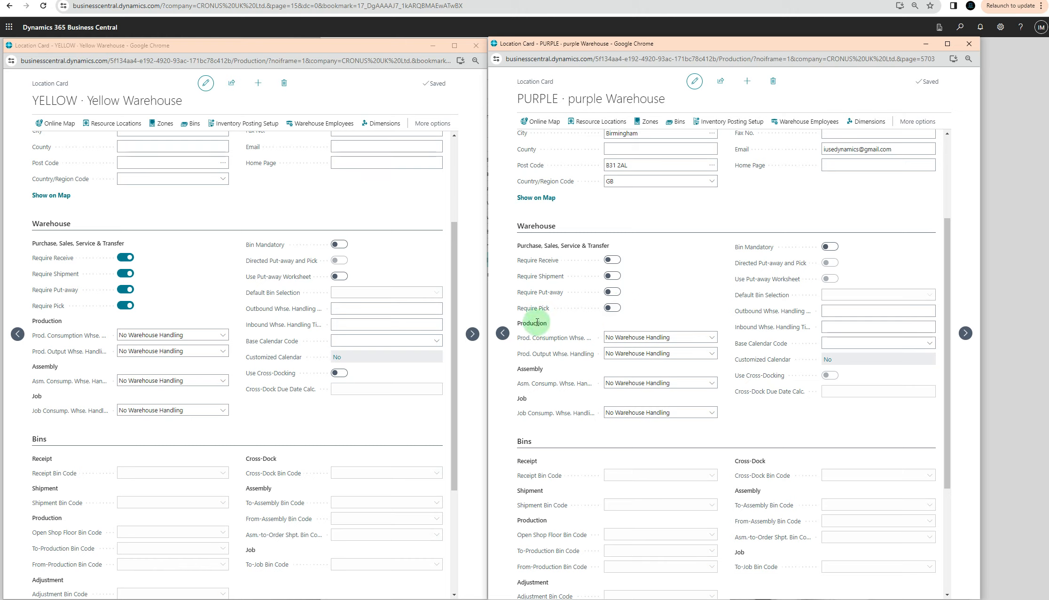
# Review the warehouse handling choices for production consumption and assembly consumption on the PURPLE location
pyautogui.click(710, 339)
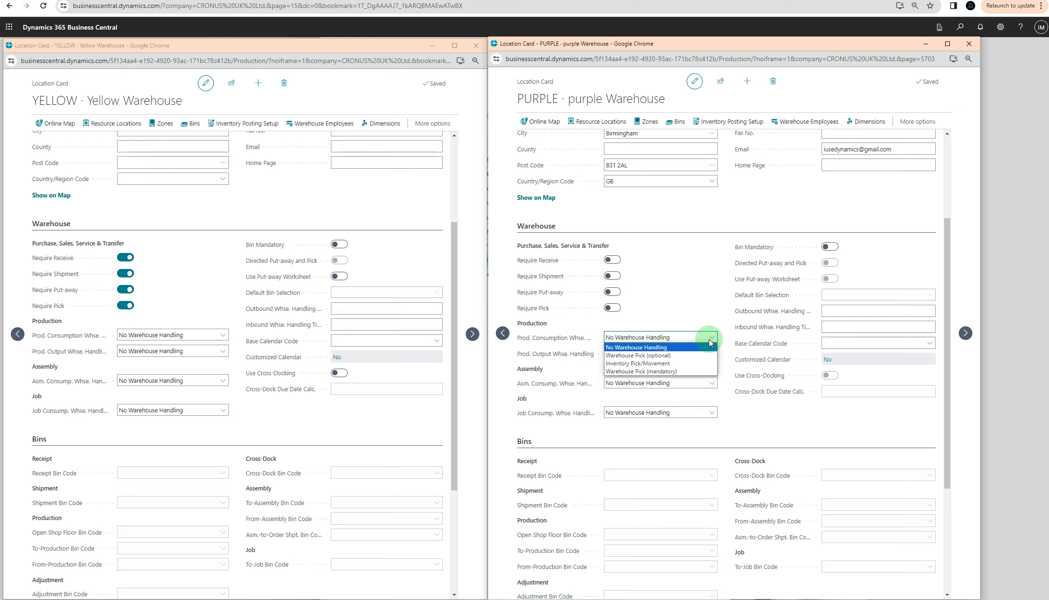
pyautogui.click(710, 340)
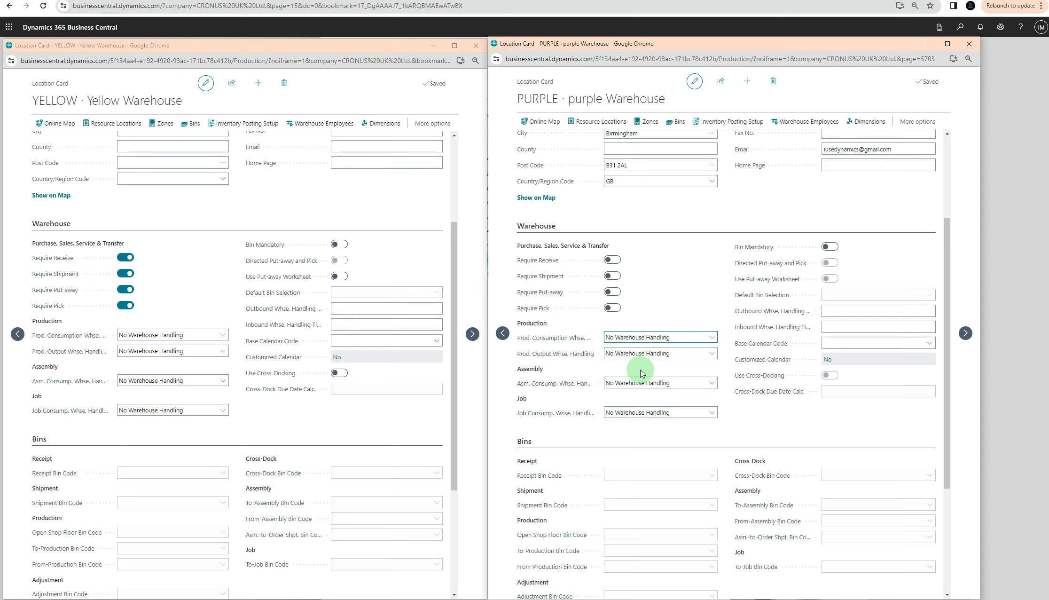
pyautogui.click(707, 383)
pyautogui.click(708, 385)
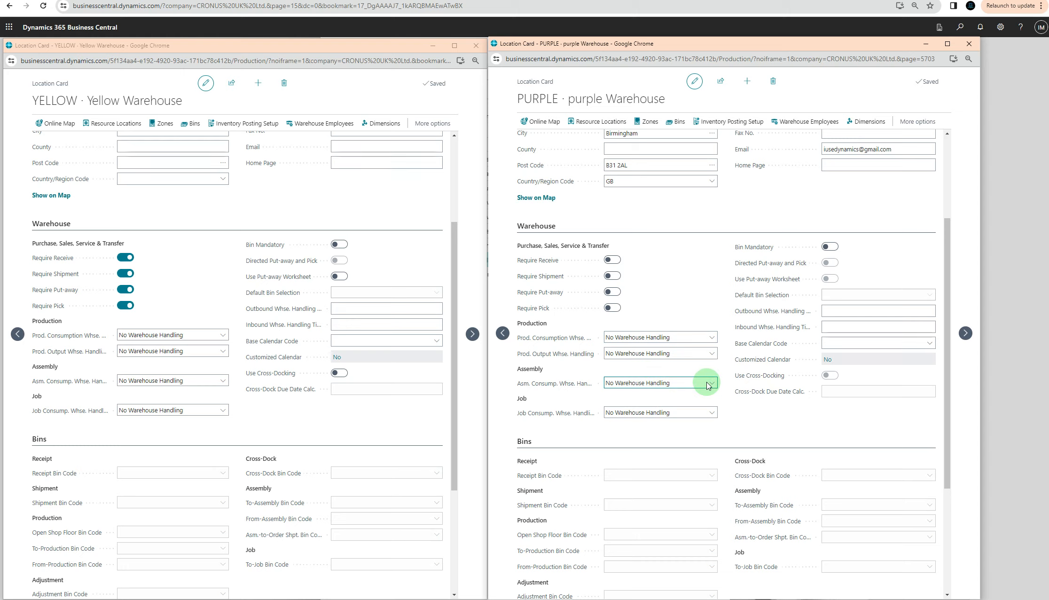
pyautogui.click(708, 384)
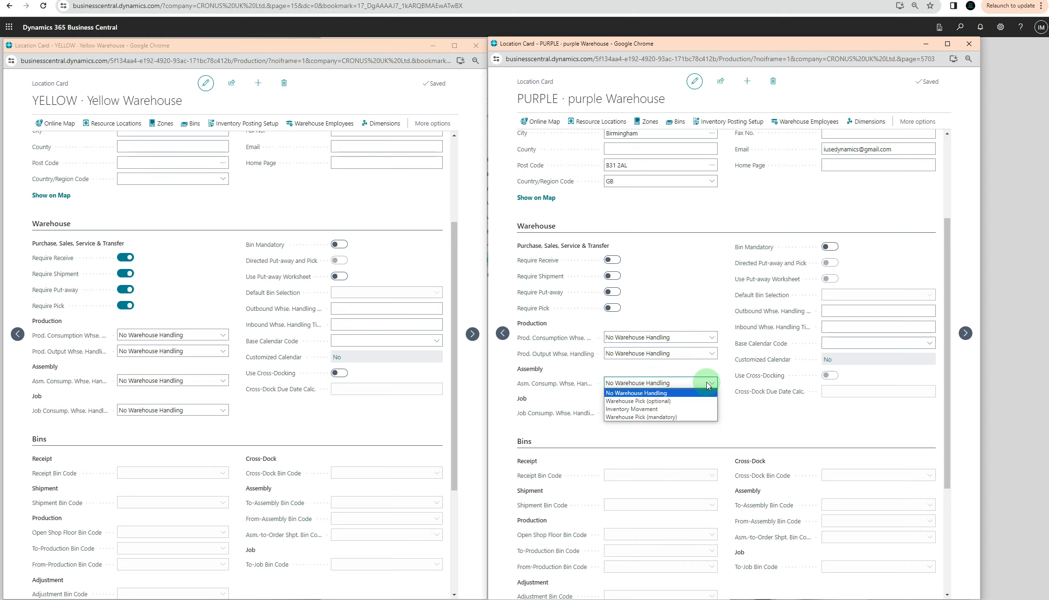
pyautogui.click(702, 384)
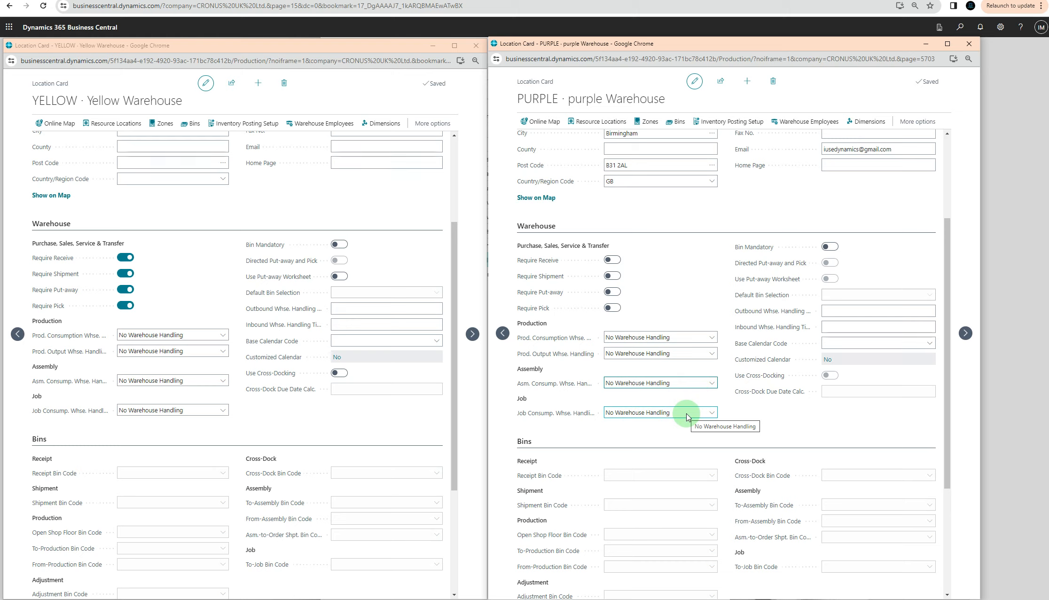
# Try the Bin Mandatory option on the PURPLE location, switching it on and back off
pyautogui.click(835, 251)
pyautogui.click(830, 246)
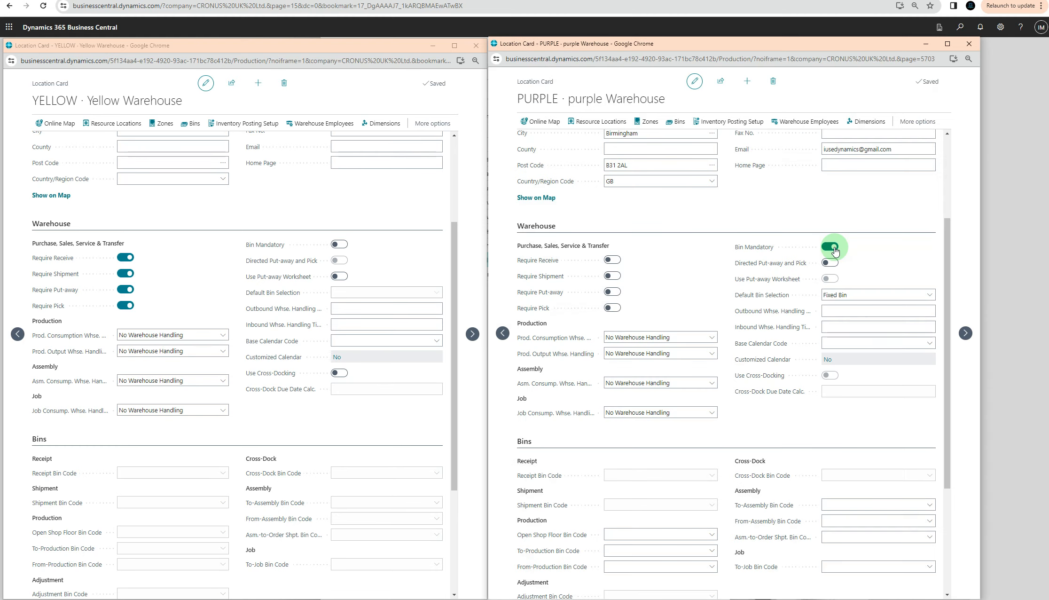
pyautogui.click(830, 248)
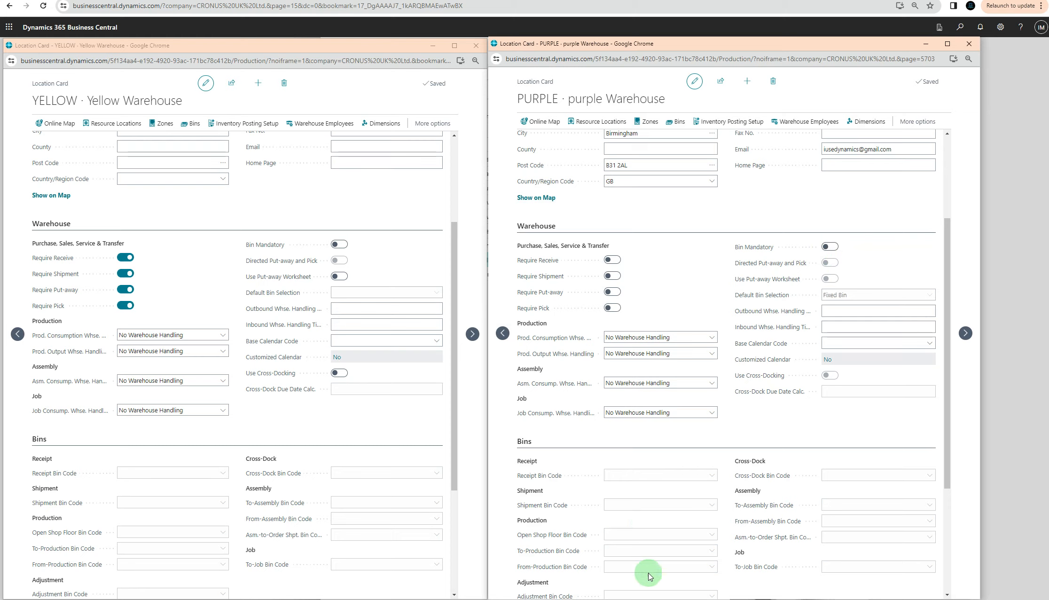
# Make bins mandatory for the PURPLE location
pyautogui.scroll(-1, 728, 527)
pyautogui.scroll(-3, 728, 527)
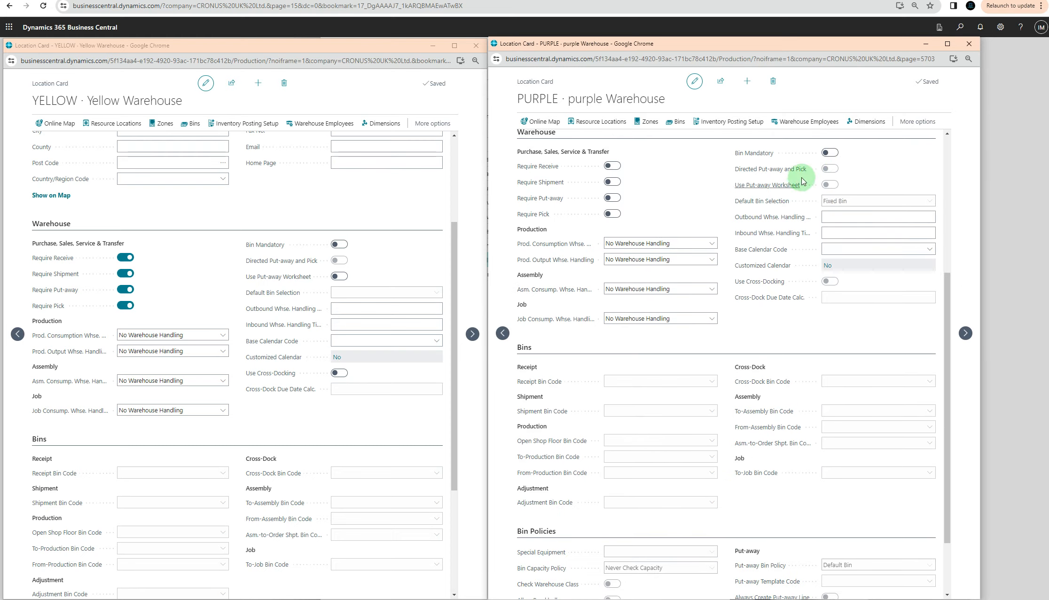
pyautogui.click(830, 153)
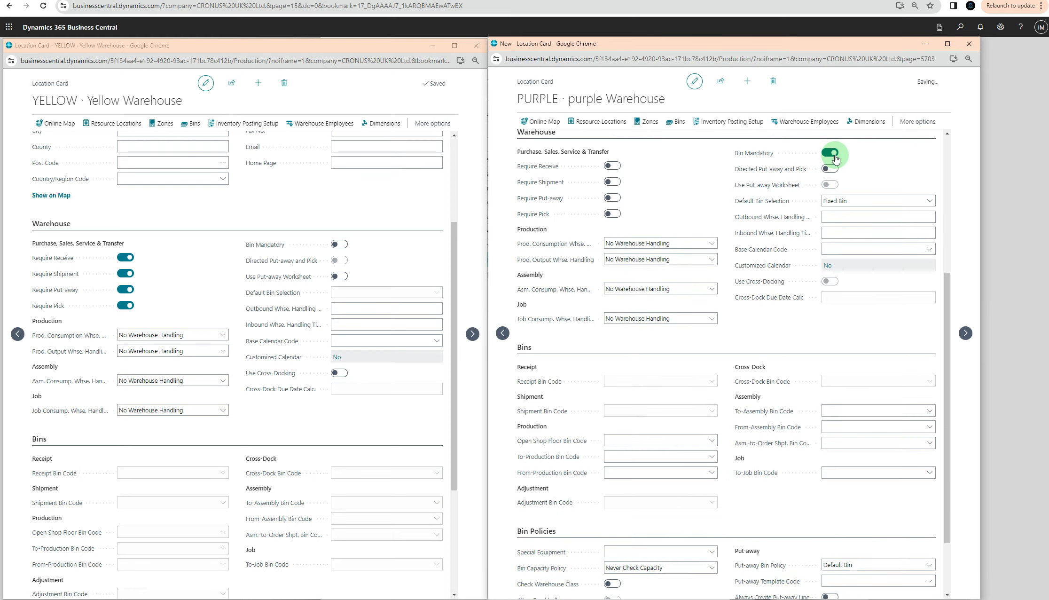
pyautogui.click(629, 435)
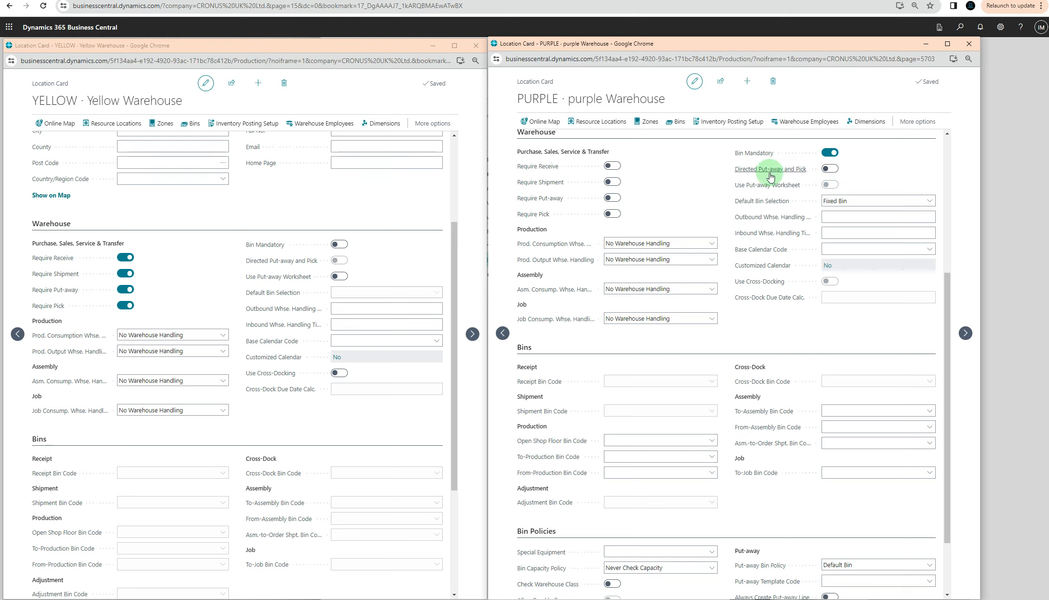
# Switch on Directed Put-away and Pick for the PURPLE location, toggling it once to compare, and check the Receipt Bin Code field
pyautogui.click(831, 169)
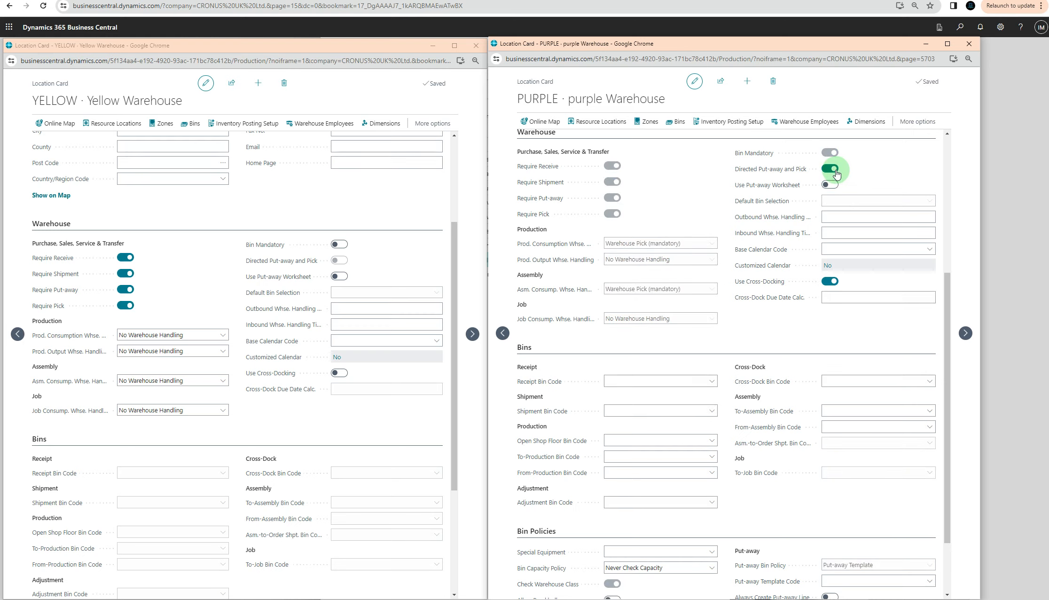
pyautogui.click(835, 172)
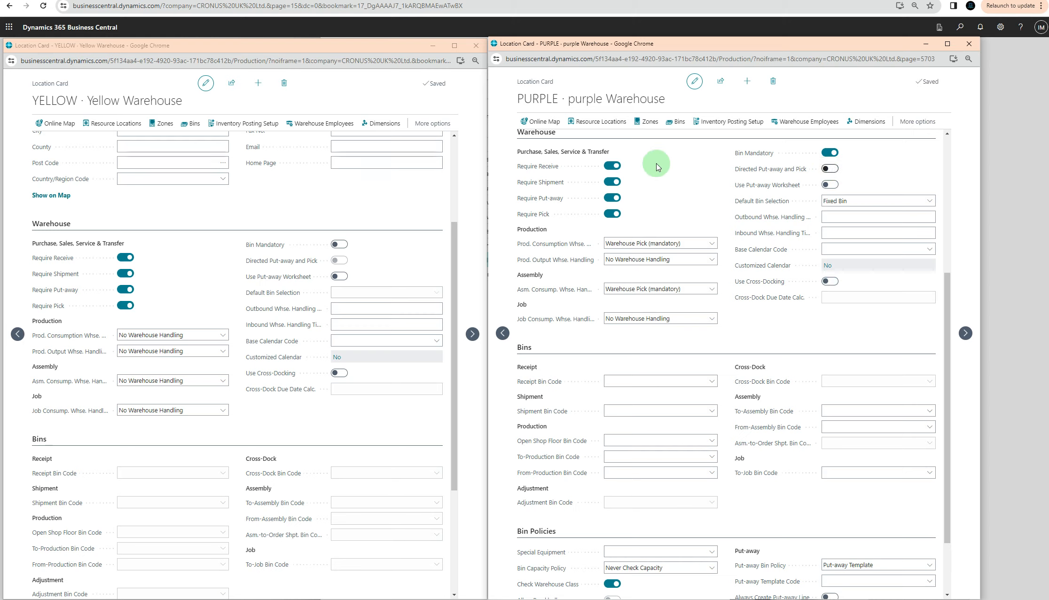
pyautogui.click(829, 169)
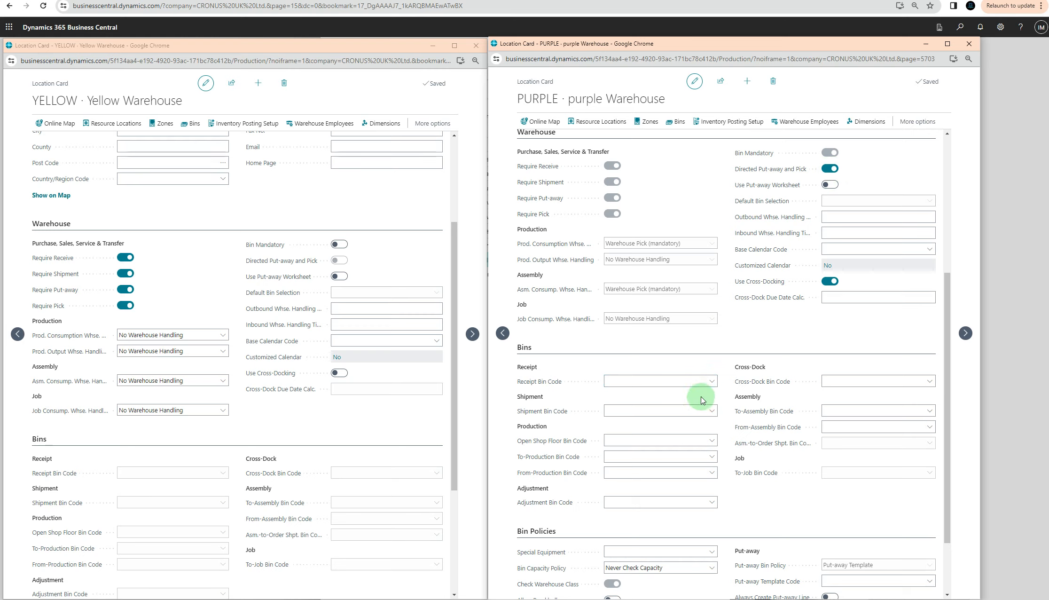
pyautogui.click(711, 382)
pyautogui.click(710, 382)
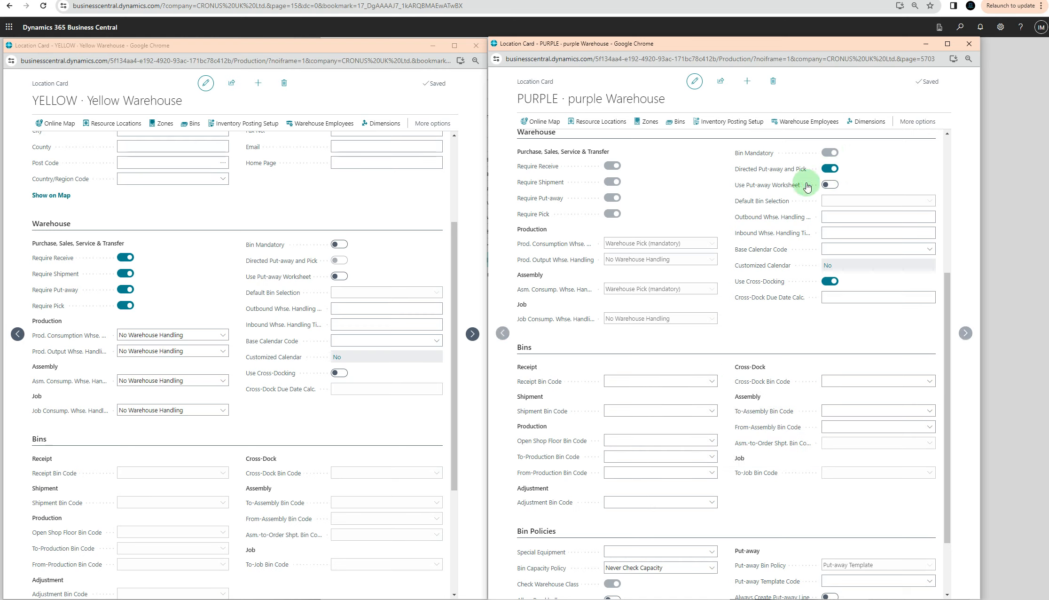
# Switch off Directed Put-away and Pick for the PURPLE location, and toggle Bin Mandatory off and on again
pyautogui.click(830, 168)
pyautogui.click(713, 384)
pyautogui.click(830, 153)
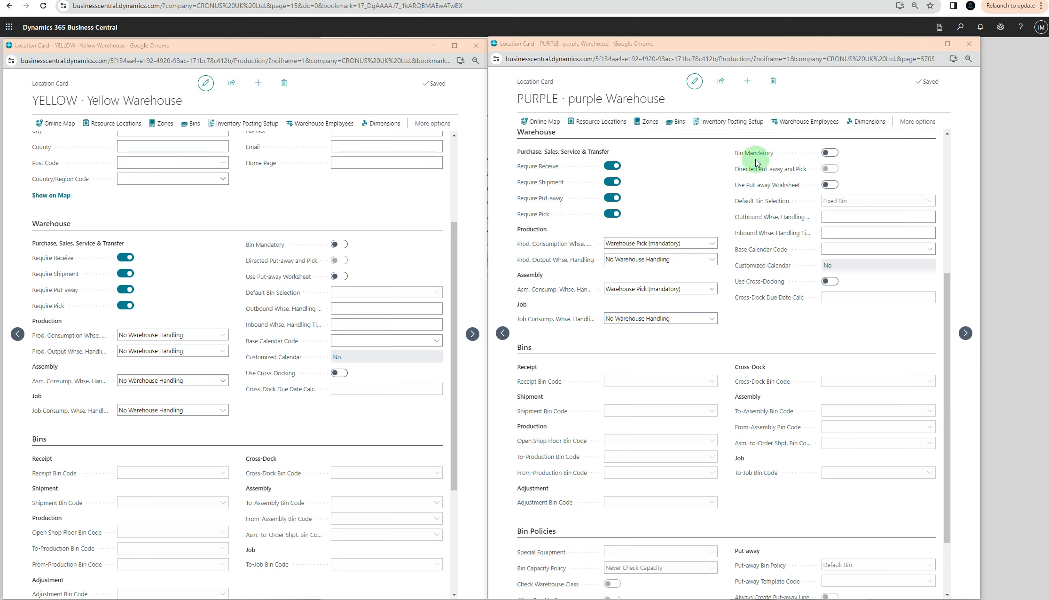
pyautogui.click(830, 153)
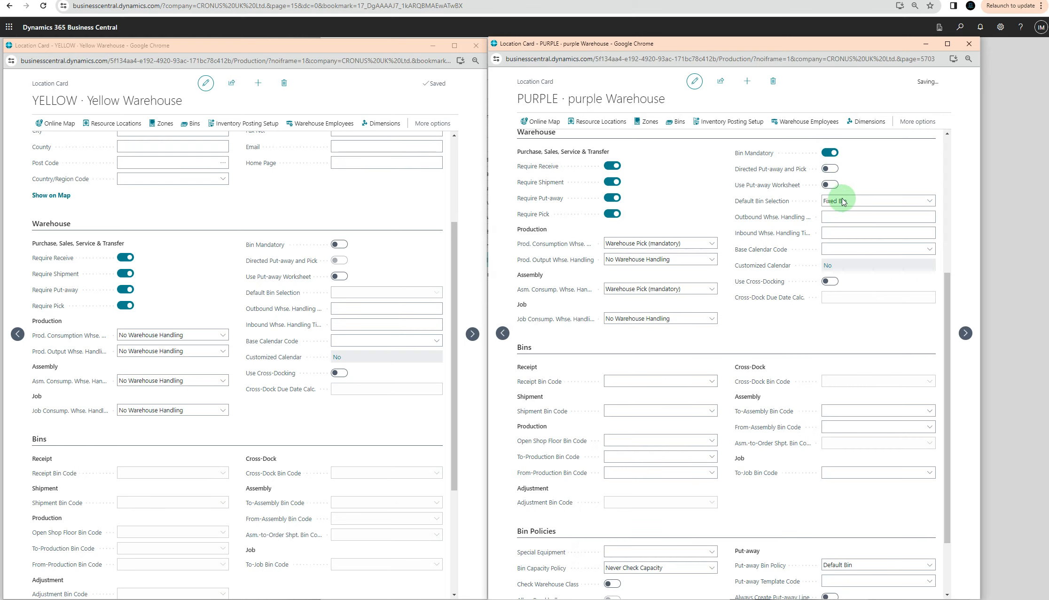
# Review the Default Bin Selection options, the outbound and inbound warehouse handling time fields, and the available base calendar codes
pyautogui.click(871, 200)
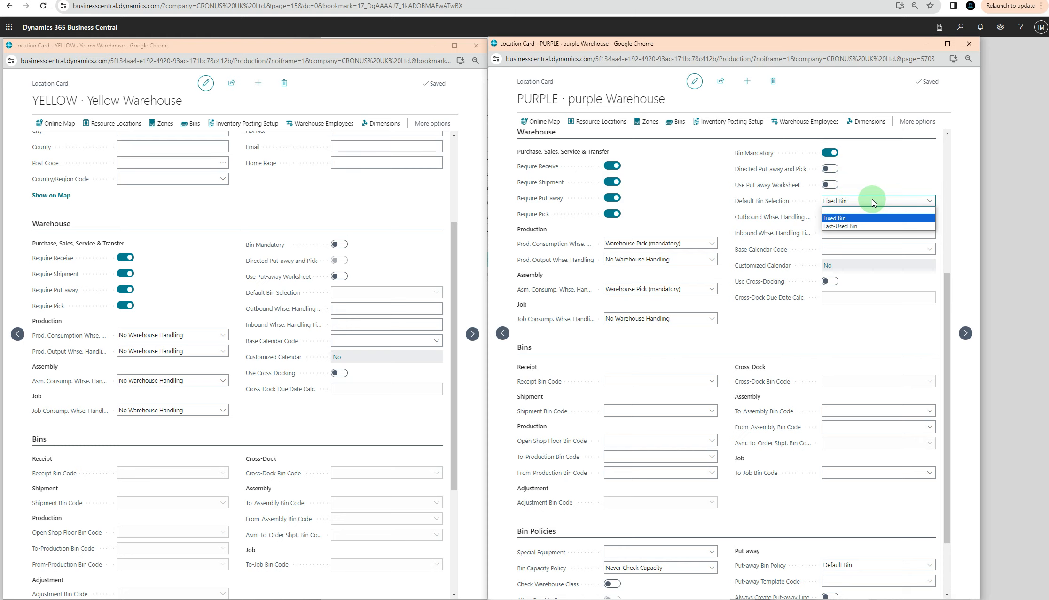
pyautogui.click(871, 201)
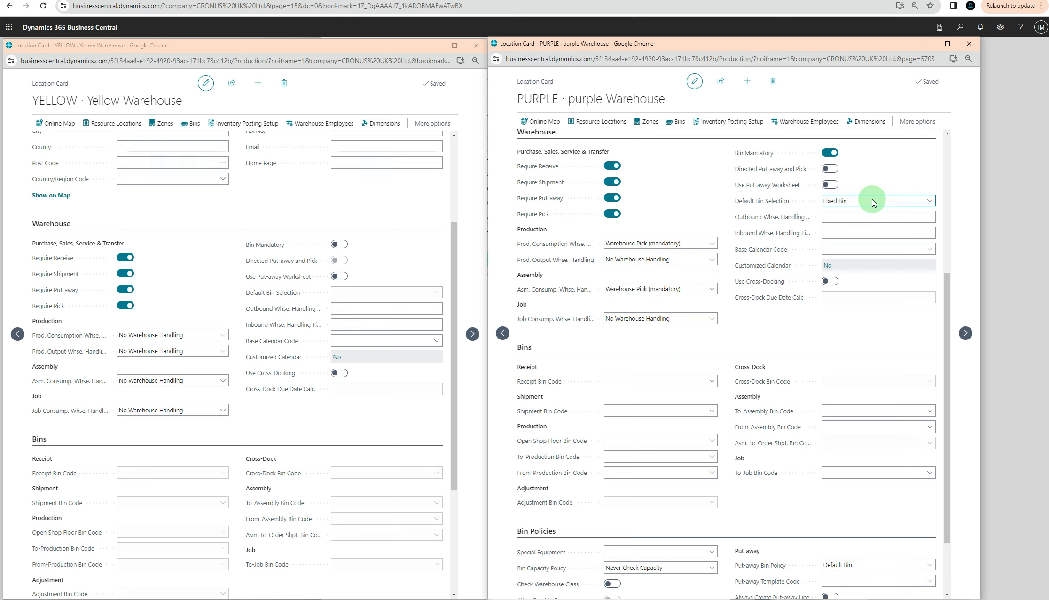
pyautogui.click(874, 216)
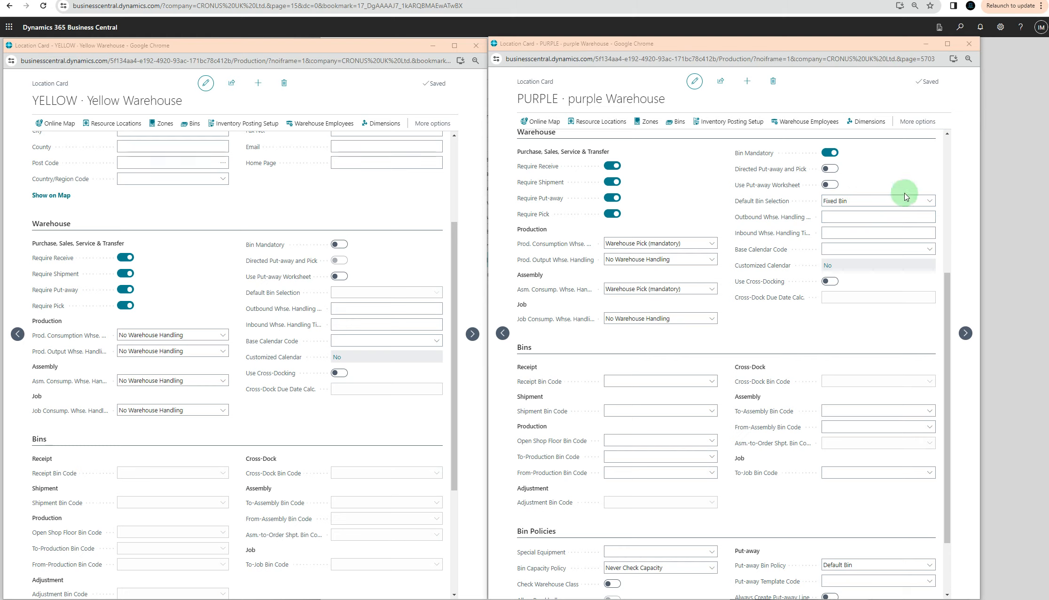
pyautogui.click(827, 234)
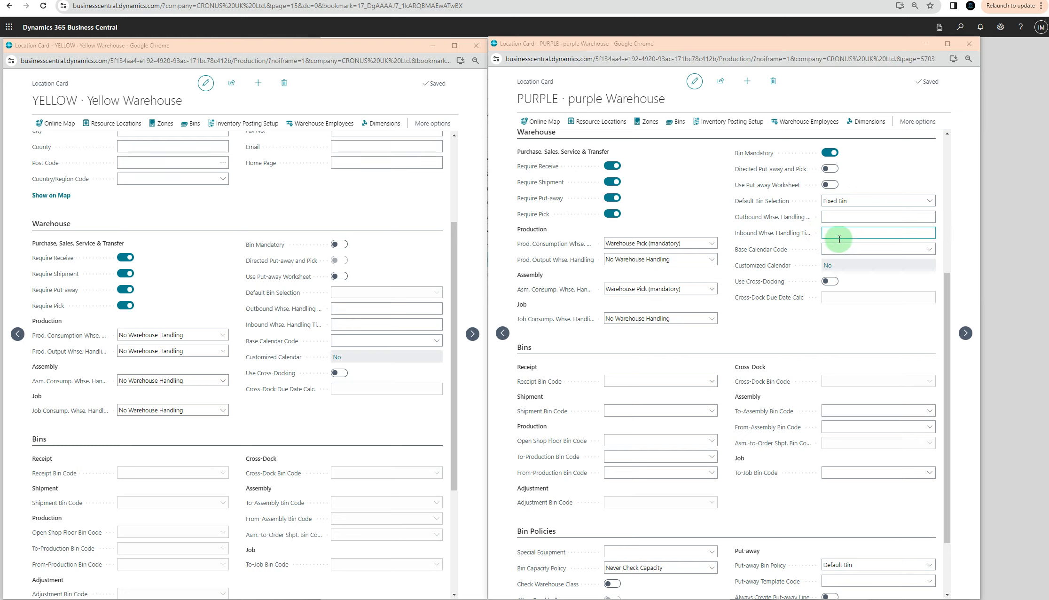
pyautogui.click(825, 217)
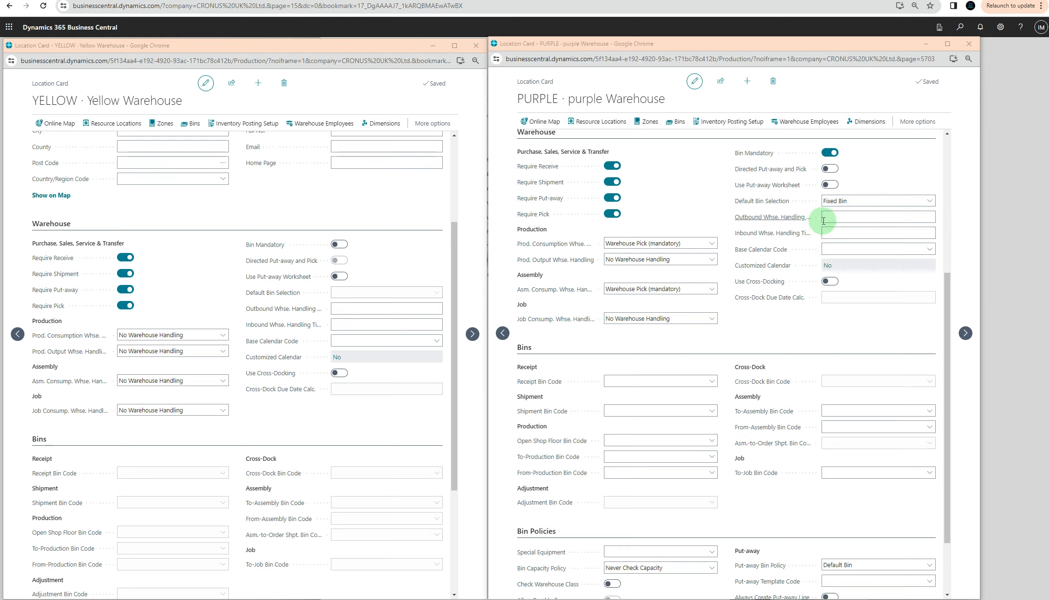
pyautogui.click(835, 234)
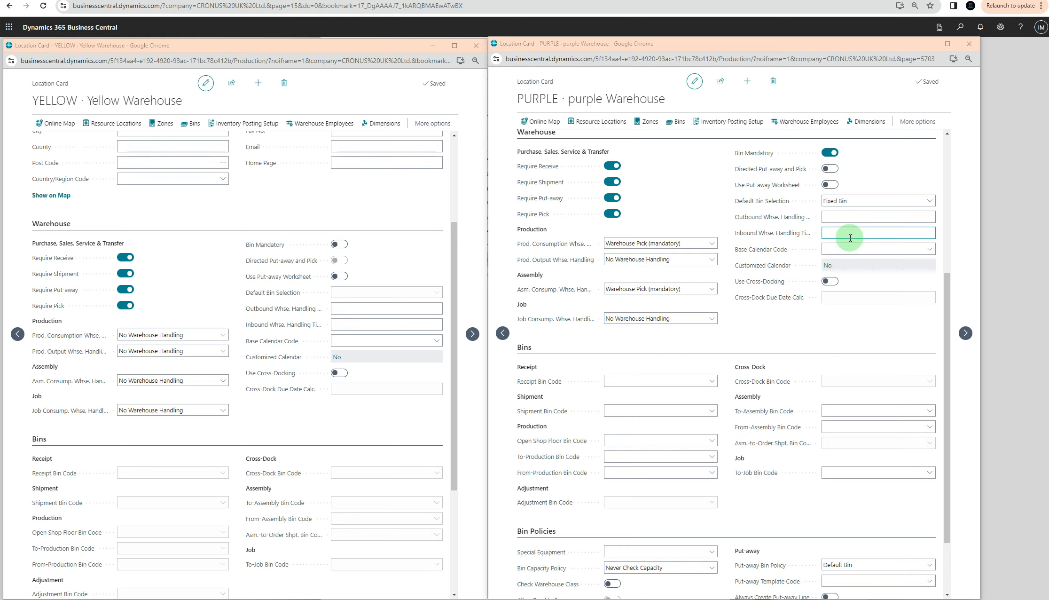
pyautogui.click(926, 254)
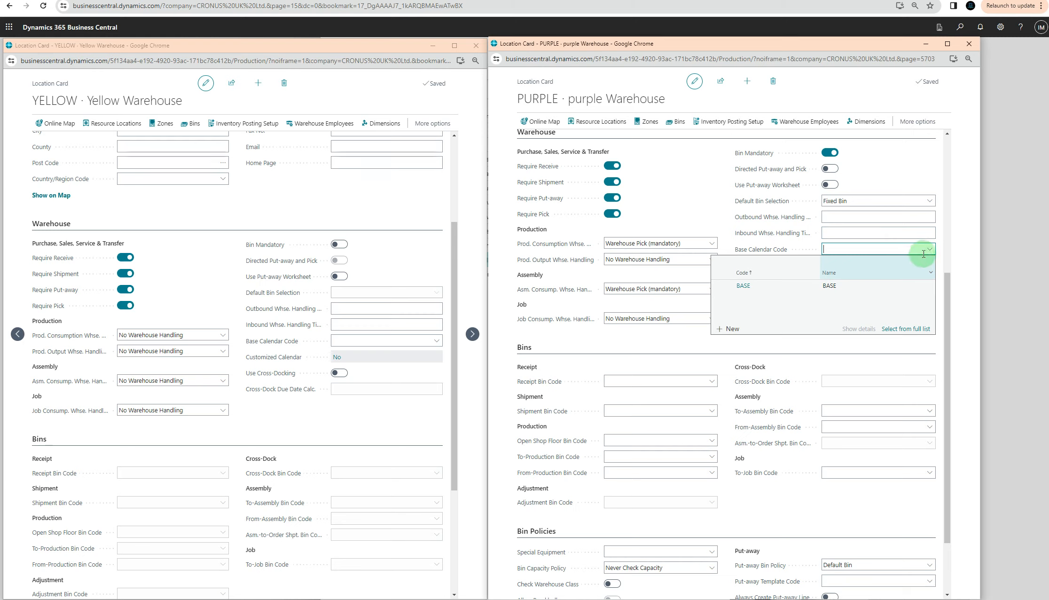
pyautogui.click(930, 251)
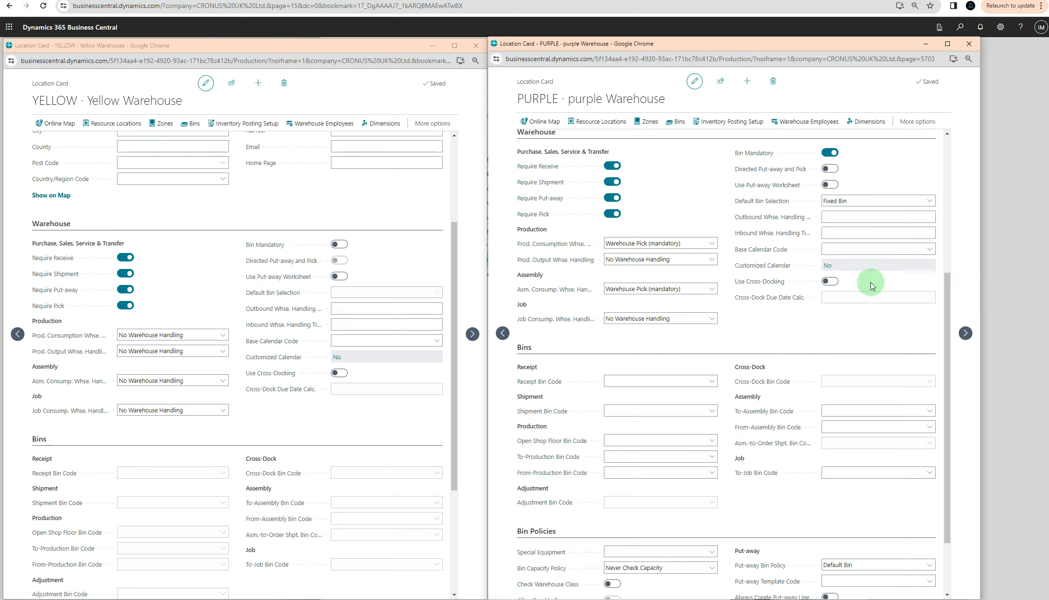
# Try the Use Cross-Docking option on the PURPLE location by switching it on and back off
pyautogui.click(833, 286)
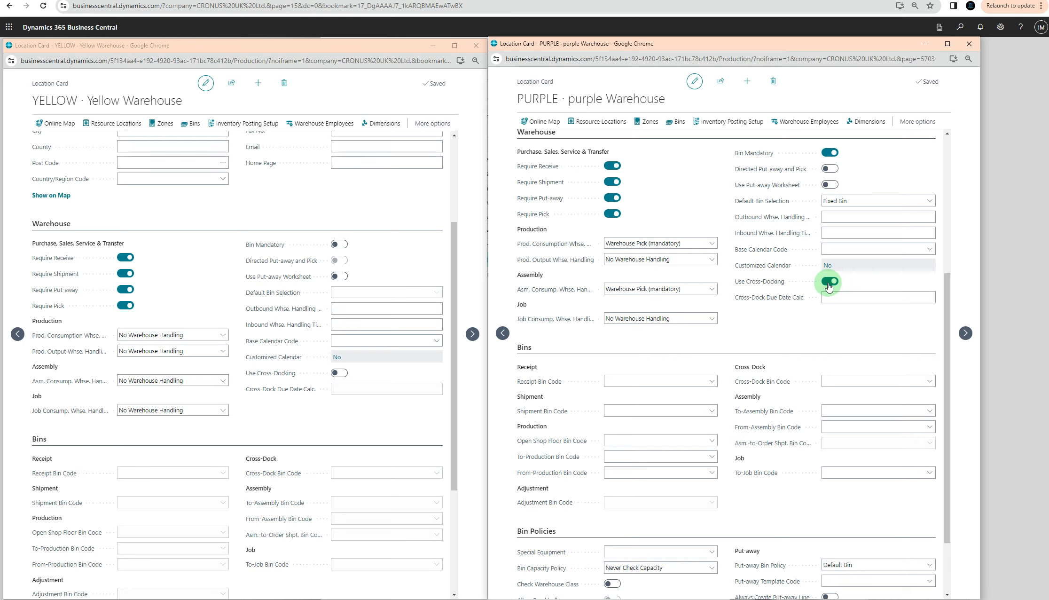
pyautogui.click(830, 283)
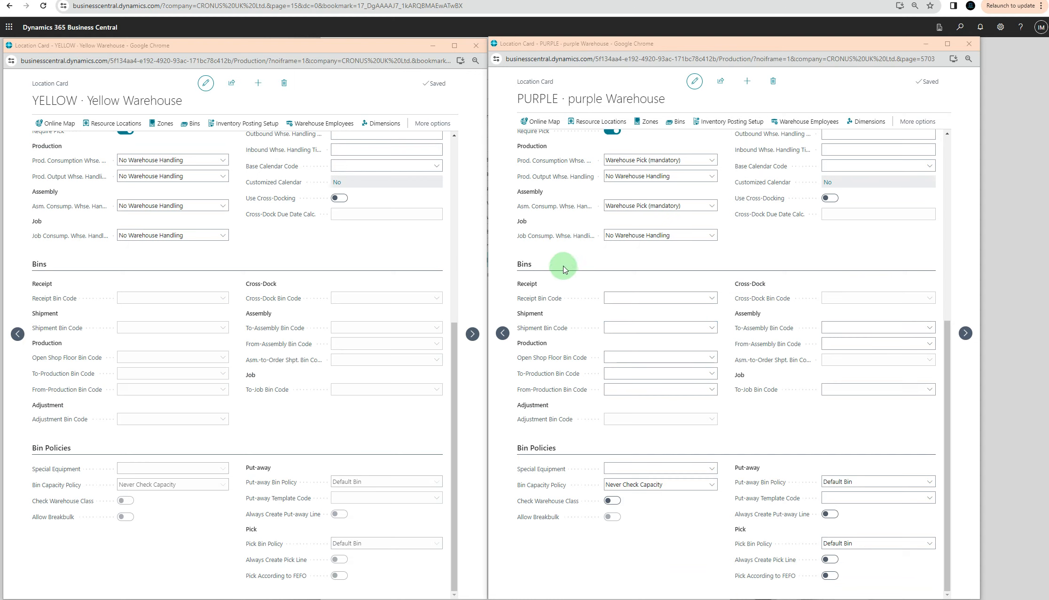
# Check the PURPLE location's Receipt Bin Code list and examine its shipment, open shop floor and to-production bin code fields
pyautogui.click(613, 298)
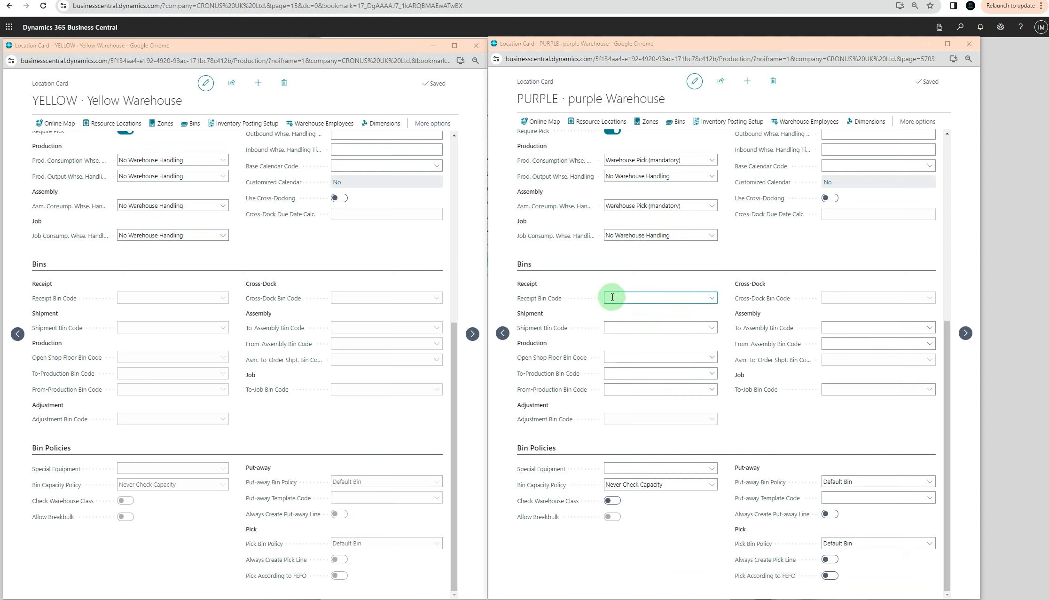
pyautogui.click(711, 299)
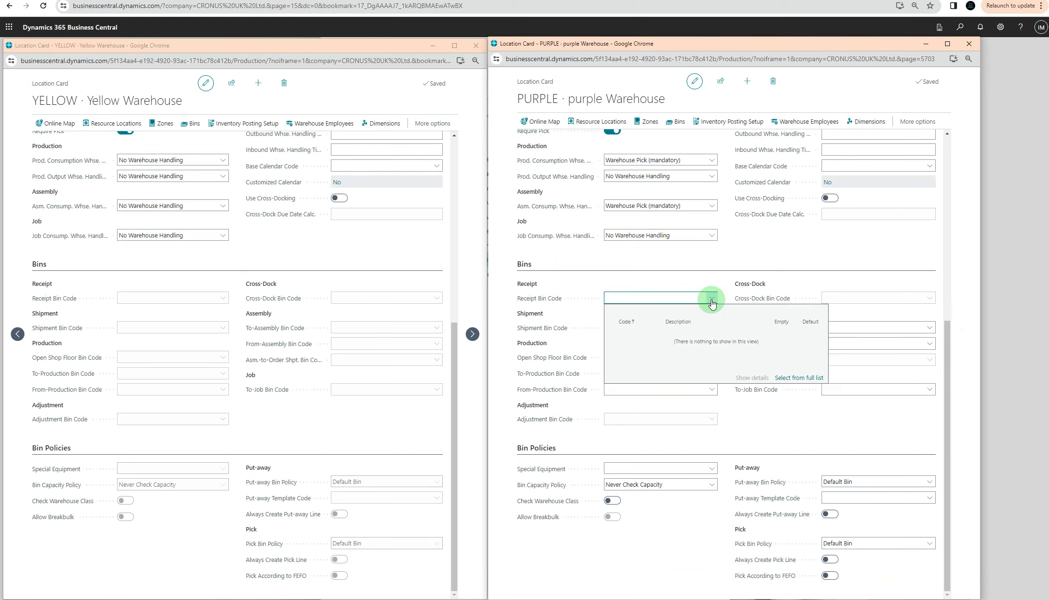
pyautogui.click(712, 299)
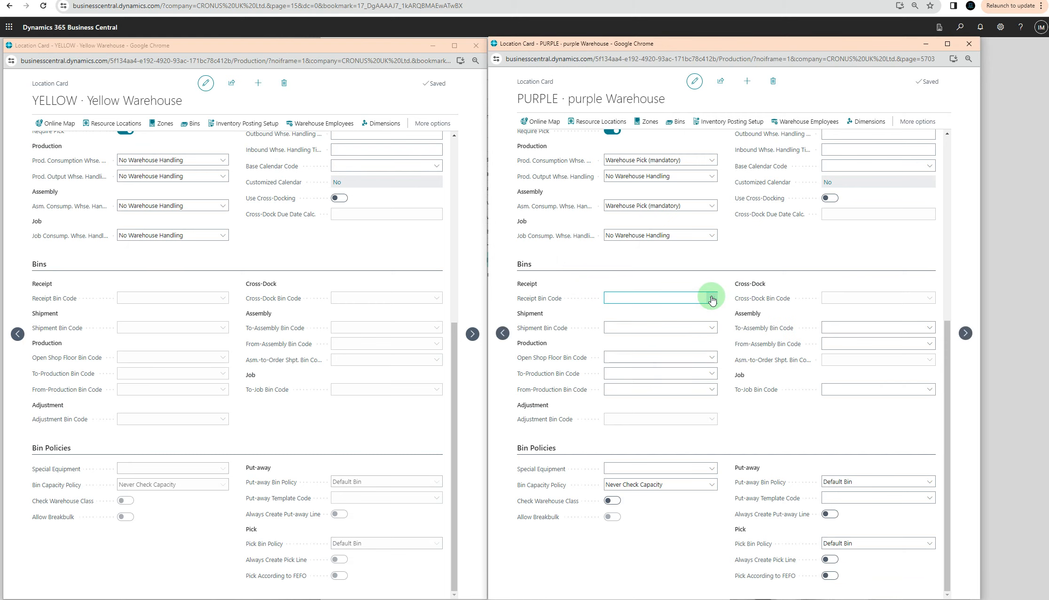
pyautogui.click(713, 328)
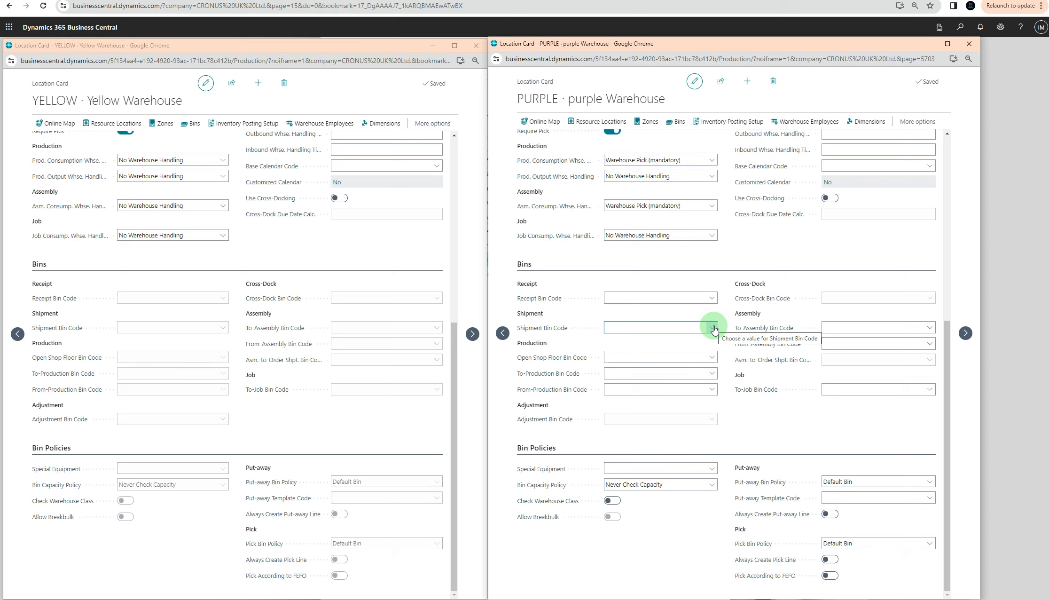
pyautogui.click(717, 358)
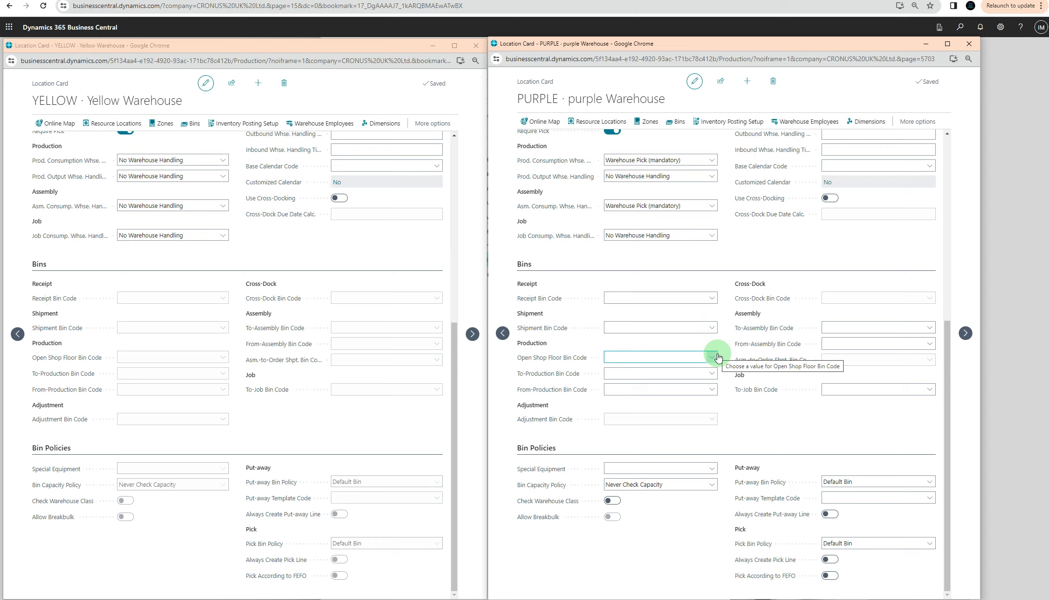
pyautogui.click(713, 374)
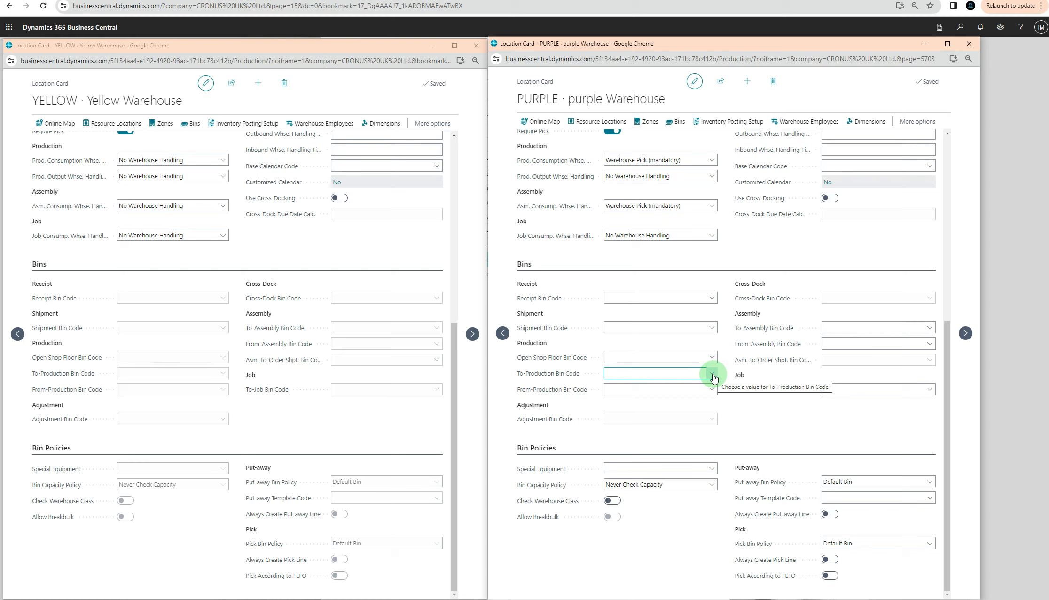
pyautogui.click(986, 1)
pyautogui.click(796, 312)
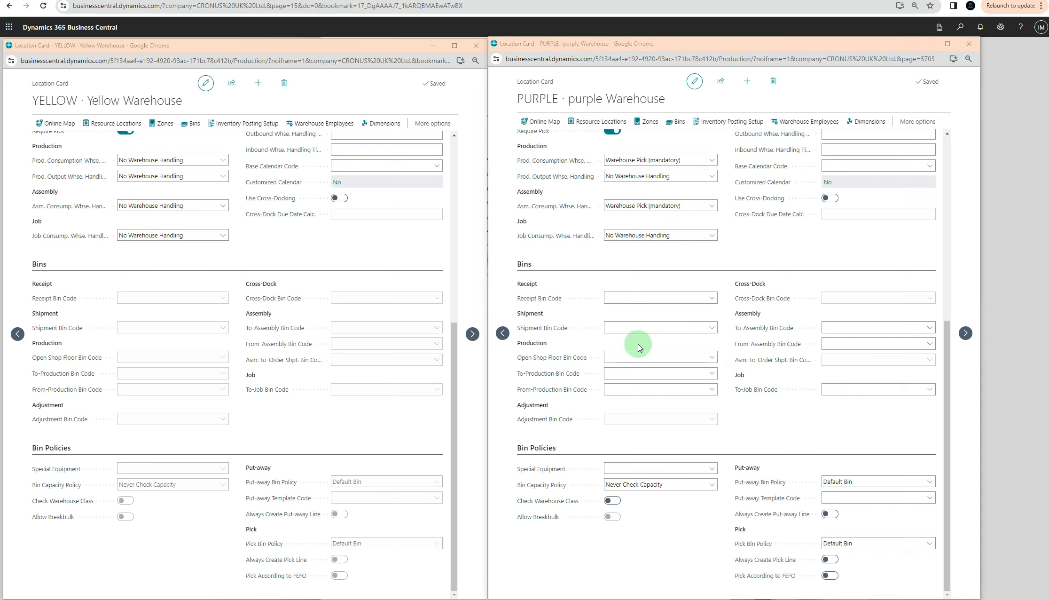
# Examine the open shop floor, to-production and from-production bin code fields on the PURPLE location
pyautogui.click(608, 357)
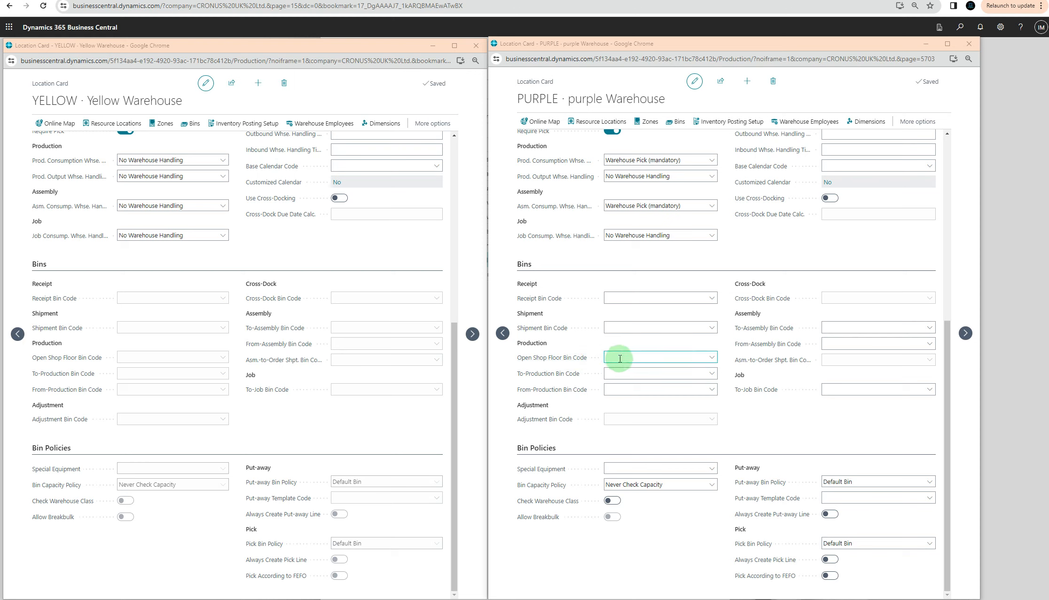
pyautogui.click(625, 373)
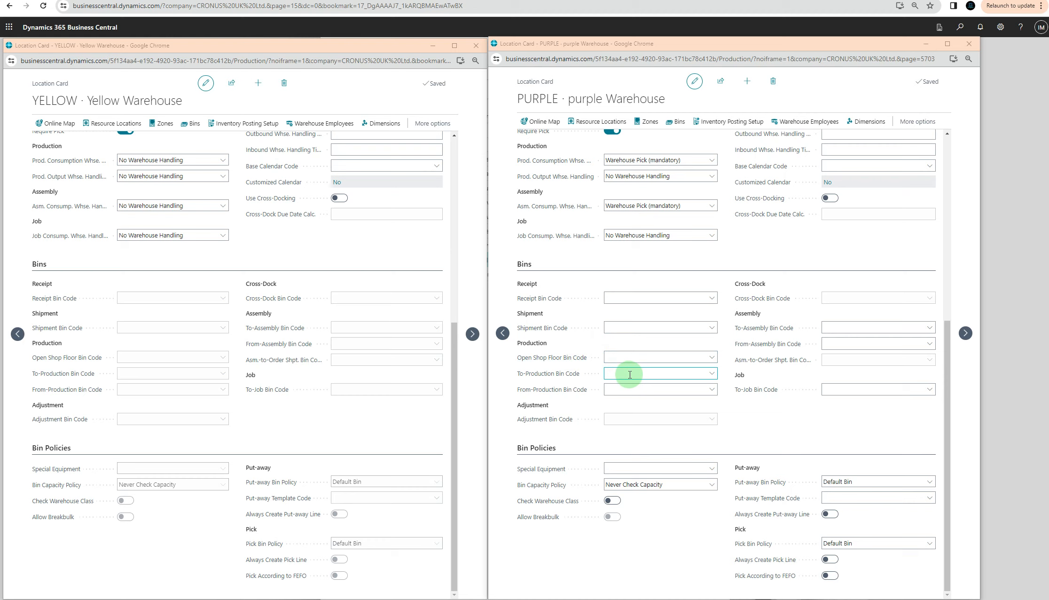
pyautogui.click(710, 374)
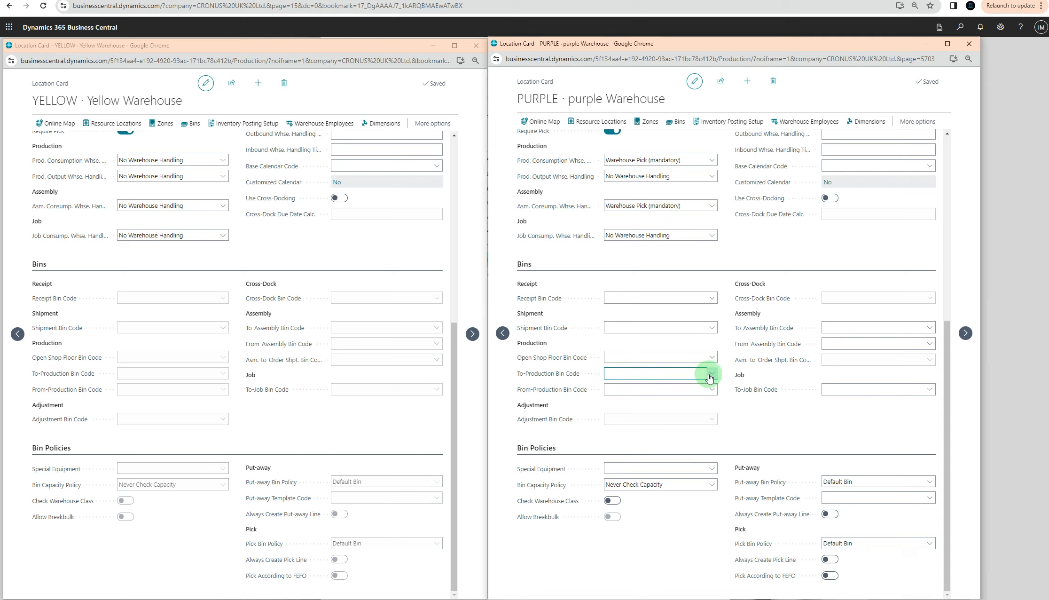
pyautogui.click(709, 375)
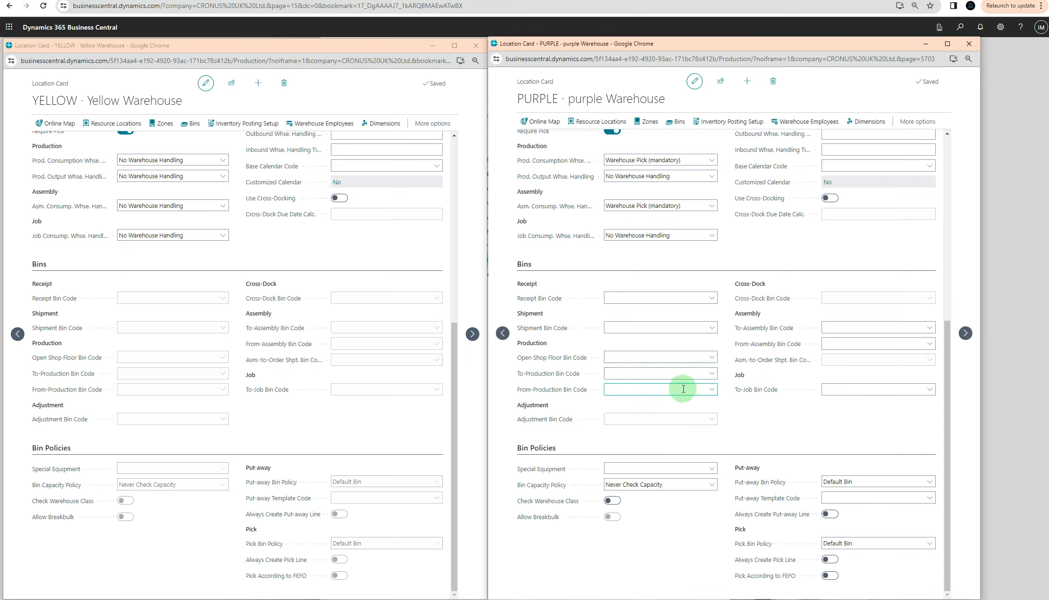
pyautogui.click(691, 389)
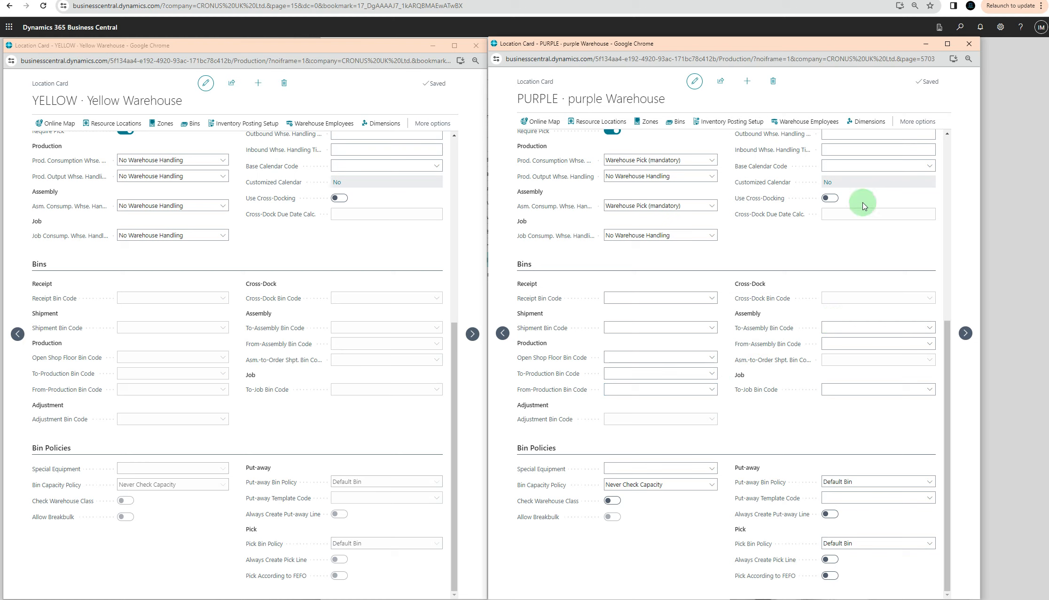
# Examine the to-assembly and from-assembly bin code fields on the PURPLE location and compare its Bins section with the YELLOW location's
pyautogui.click(985, 1)
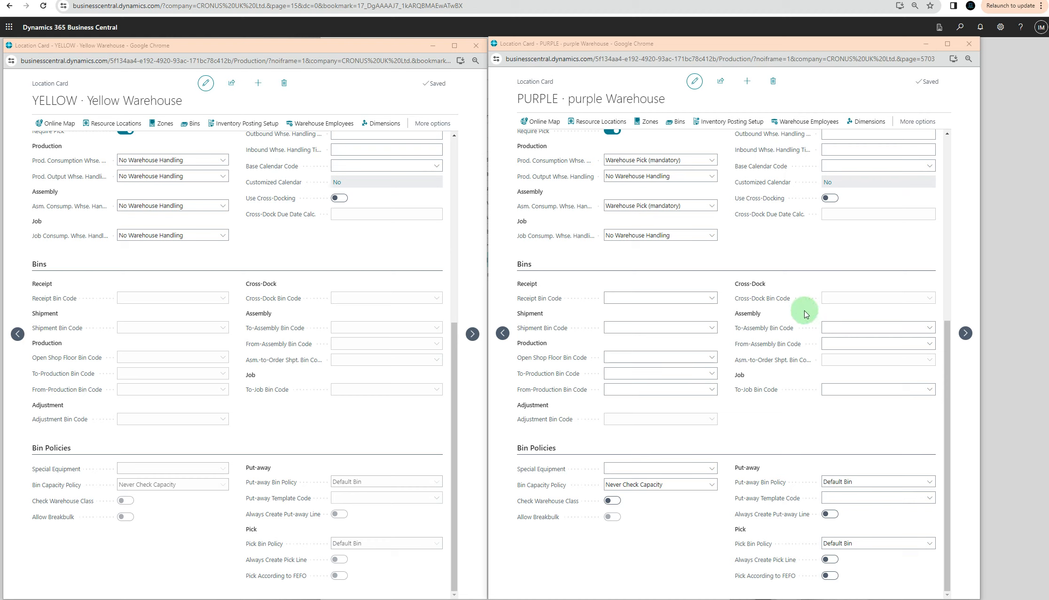
pyautogui.click(913, 323)
pyautogui.click(836, 341)
pyautogui.click(382, 438)
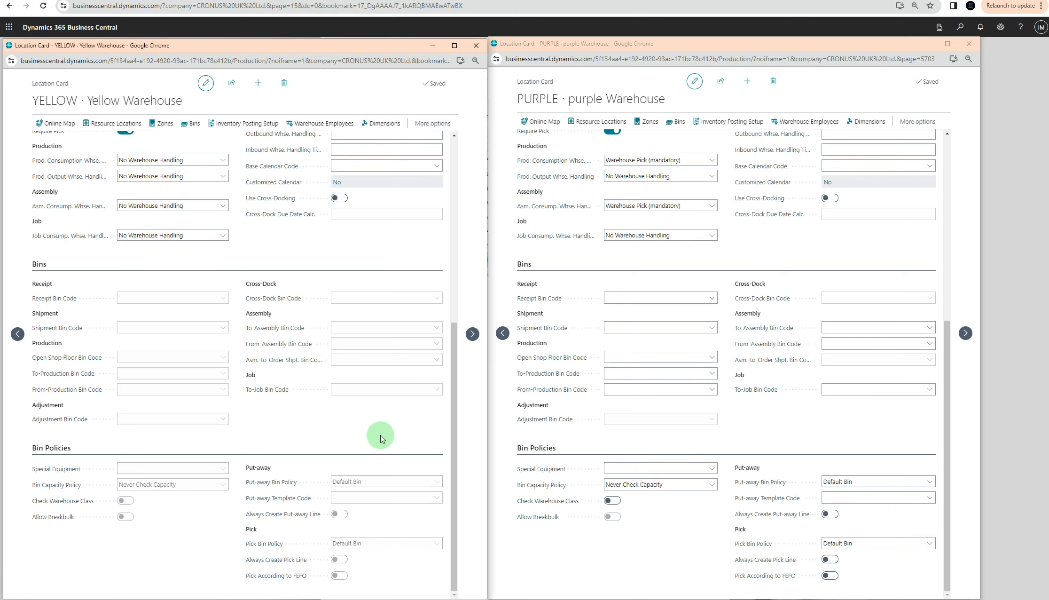
pyautogui.scroll(2, 381, 437)
pyautogui.scroll(-2, 380, 437)
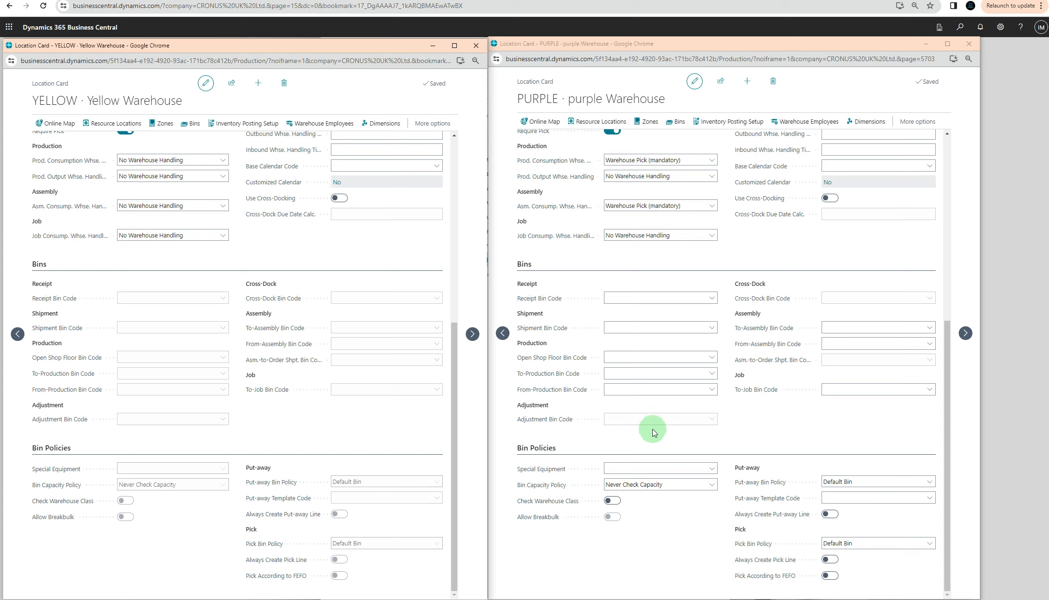
# Check the Special Equipment options and the Put-away Template Code field in the PURPLE location's bin policies
pyautogui.click(709, 469)
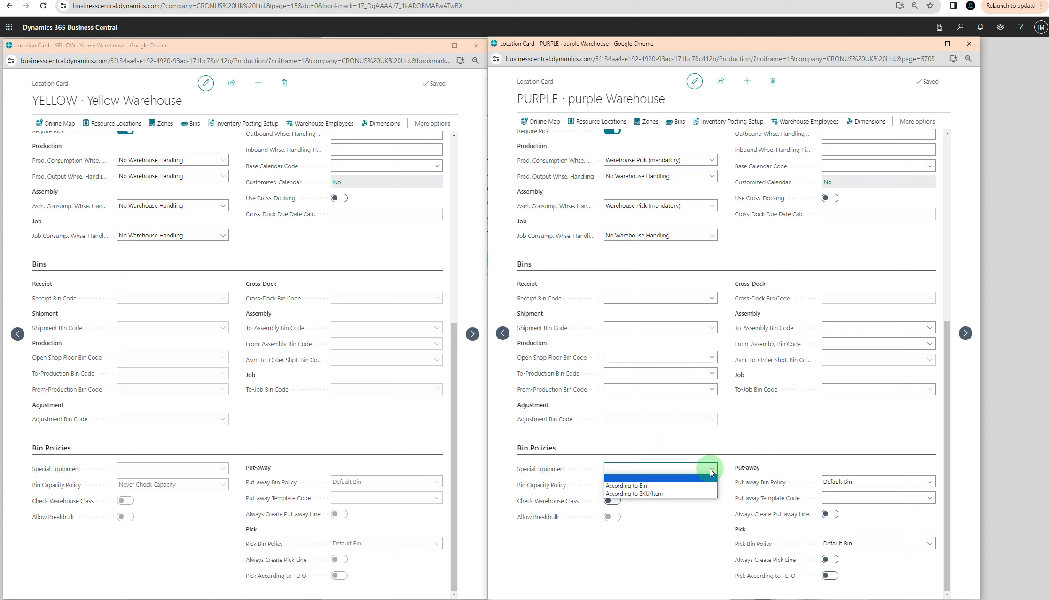
pyautogui.click(711, 471)
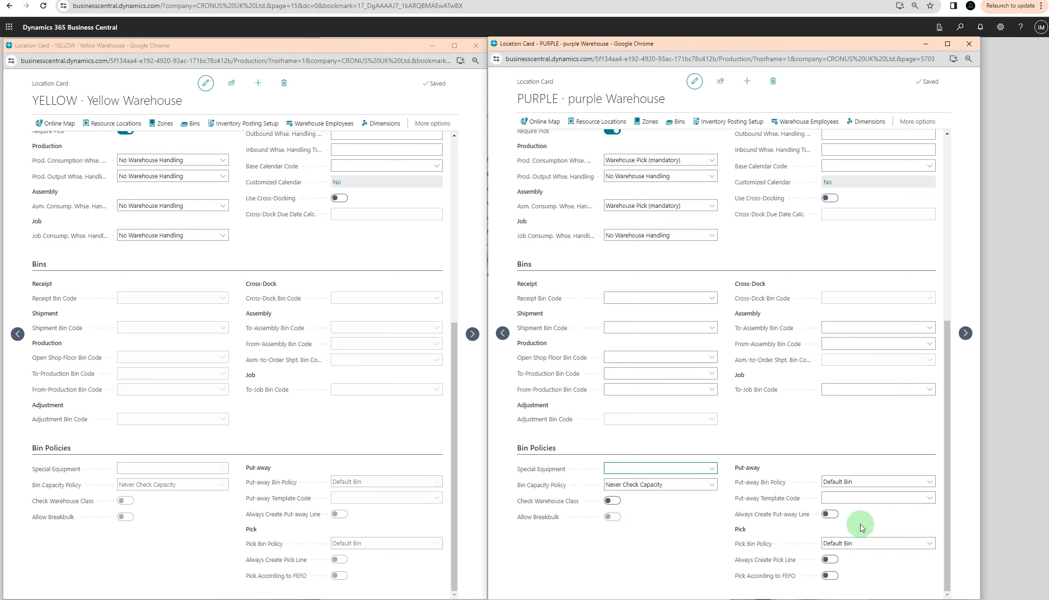
pyautogui.click(872, 500)
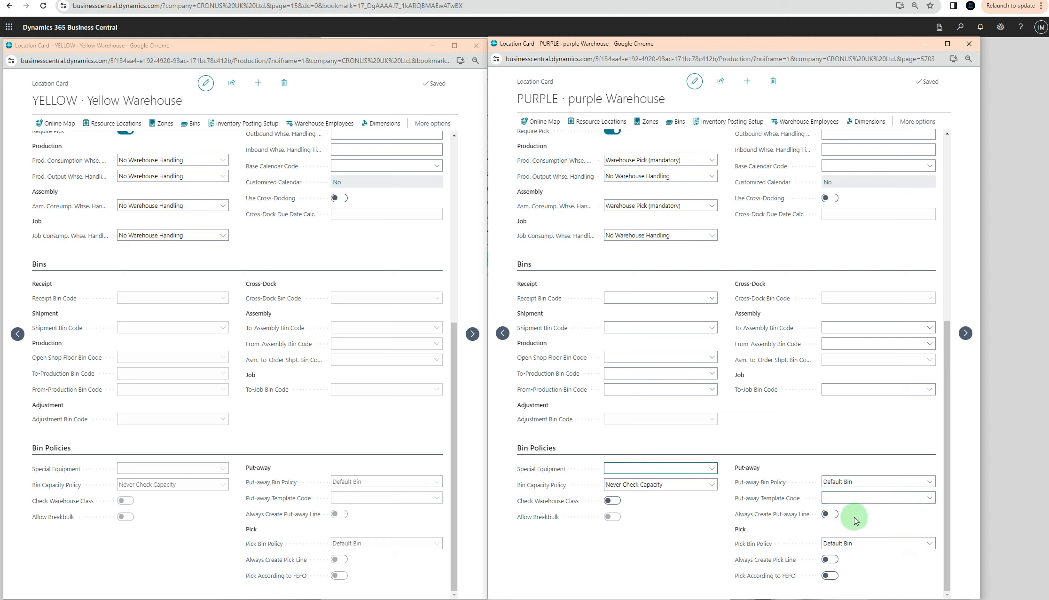
# Try Always Create Put-away Line on the PURPLE location by switching it on and back off, and check the Pick Bin Policy options
pyautogui.click(830, 515)
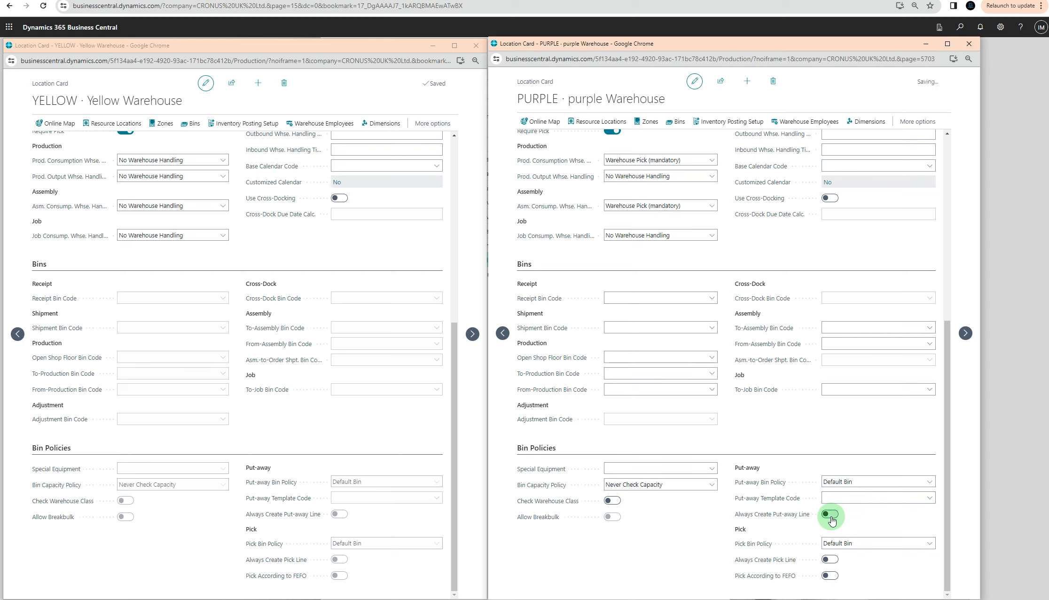
pyautogui.click(833, 516)
pyautogui.click(927, 544)
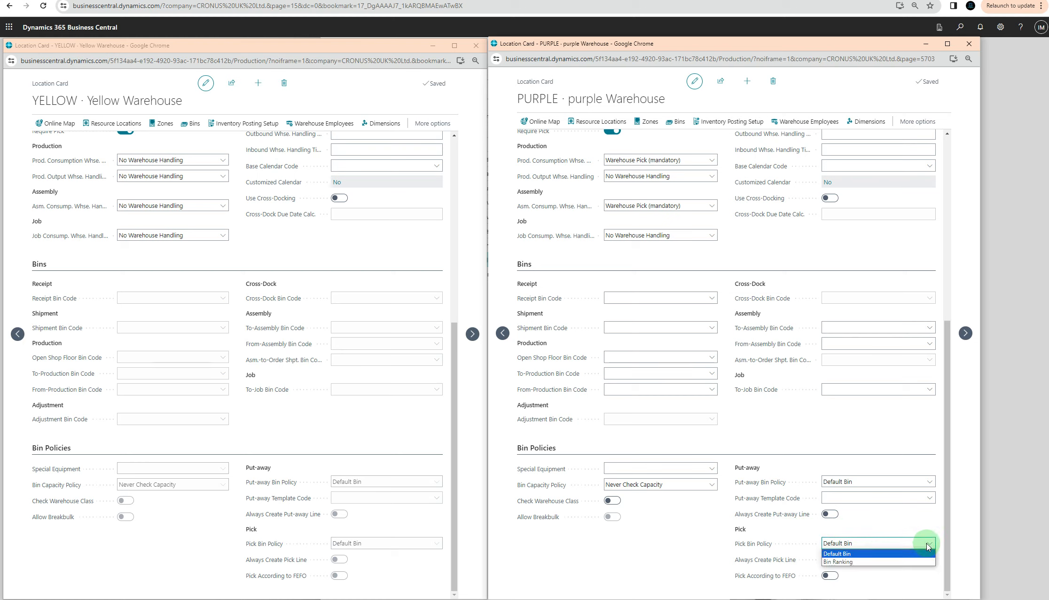
pyautogui.click(928, 545)
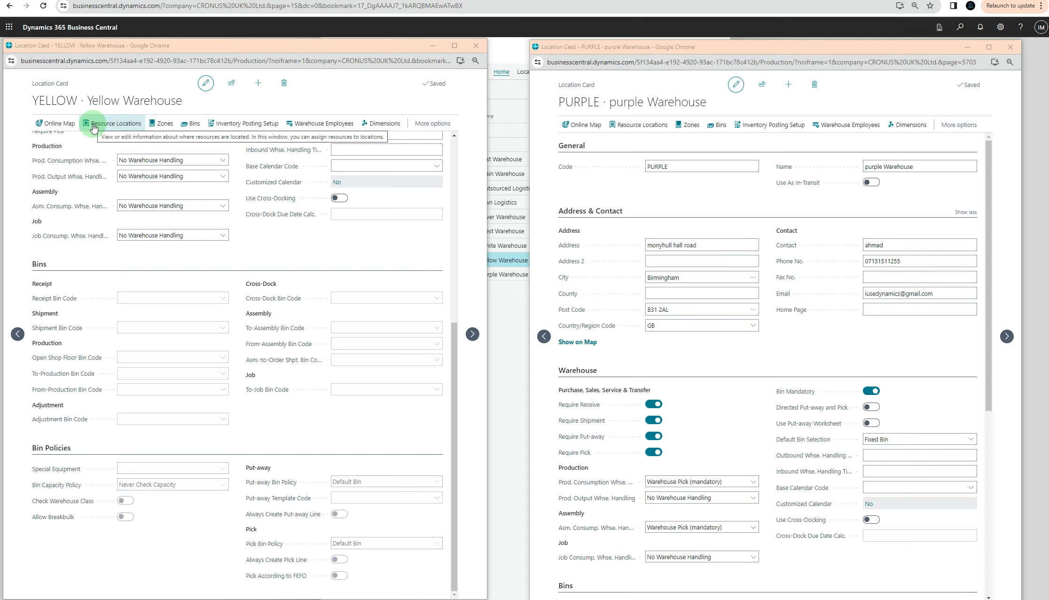
# Check the YELLOW location's zones list and its entry fields, and close the list without adding a zone
pyautogui.click(172, 127)
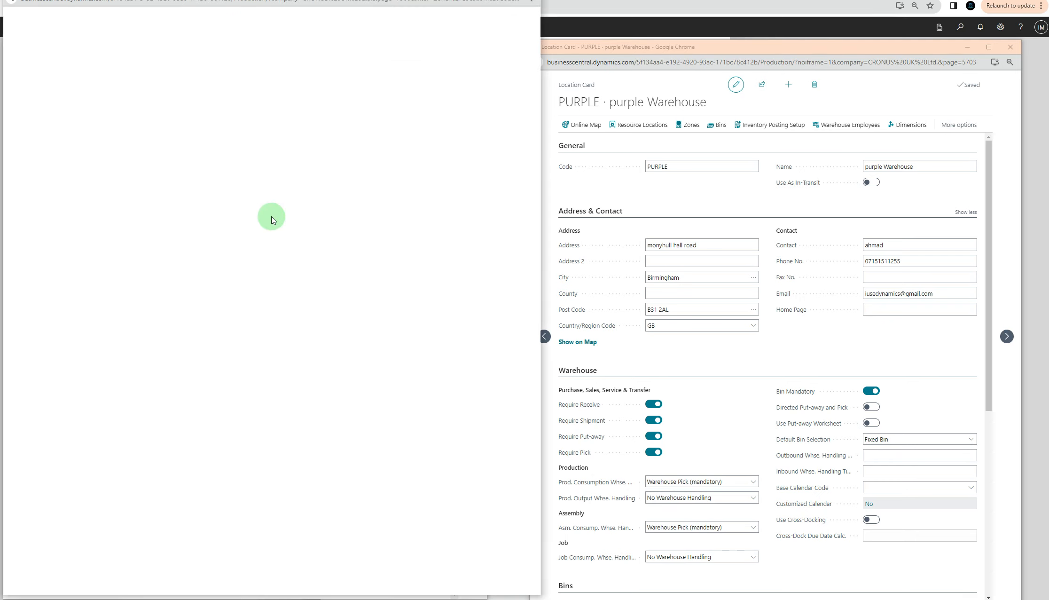
pyautogui.moveTo(383, 3); pyautogui.dragTo(558, 49)
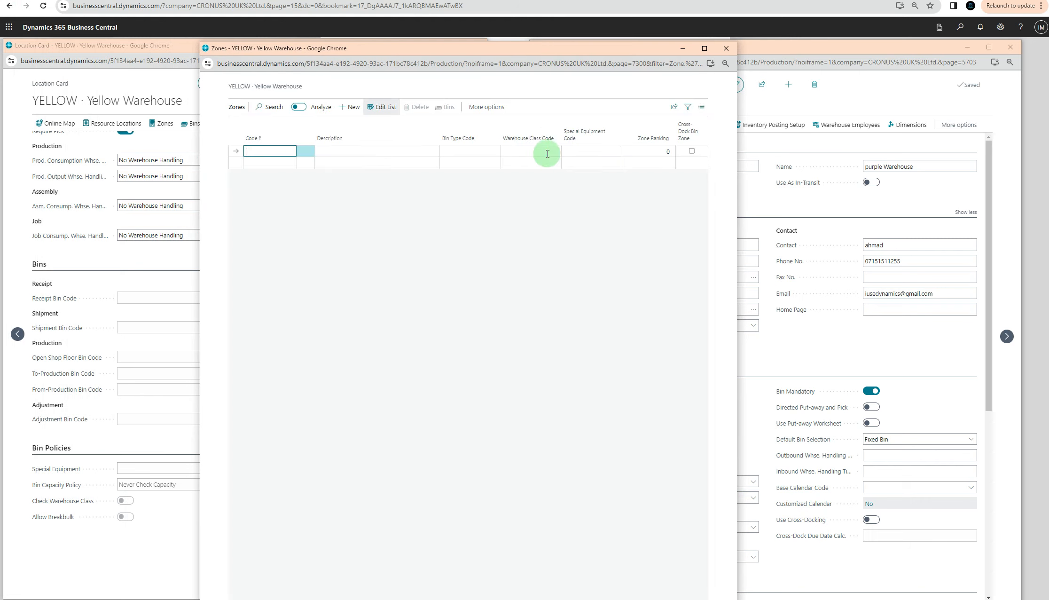
pyautogui.click(337, 152)
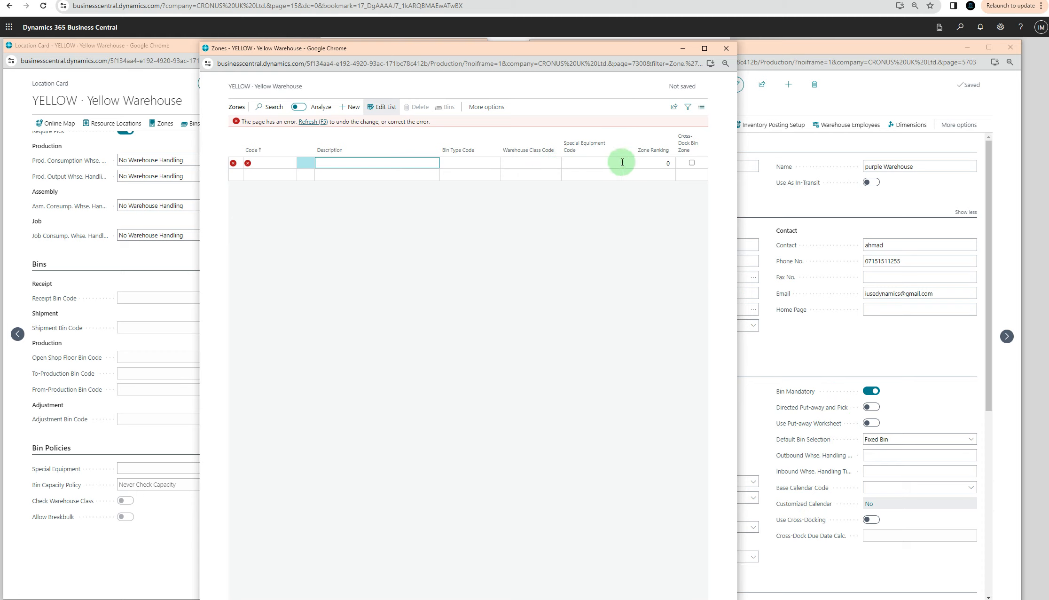
pyautogui.click(726, 48)
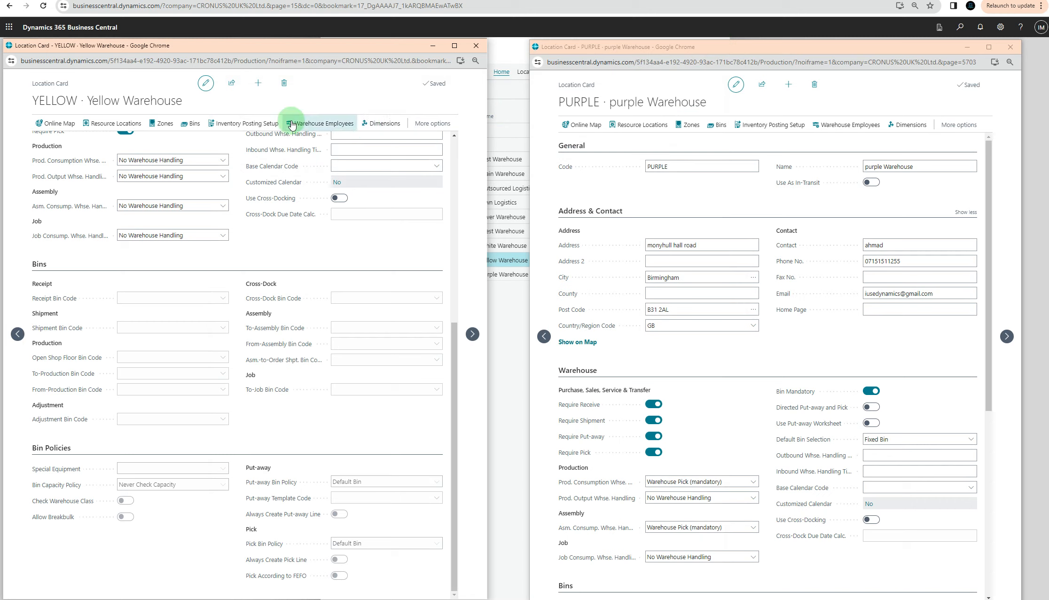
# Check the YELLOW location's bins list, and put both the list and the YELLOW location card away
pyautogui.click(193, 123)
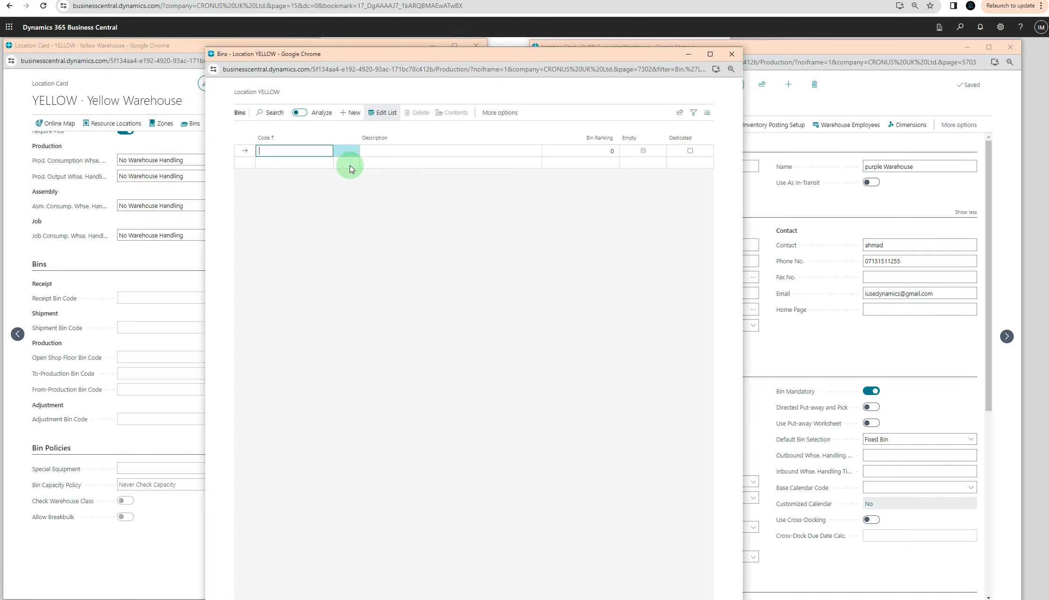
pyautogui.click(732, 54)
pyautogui.click(437, 49)
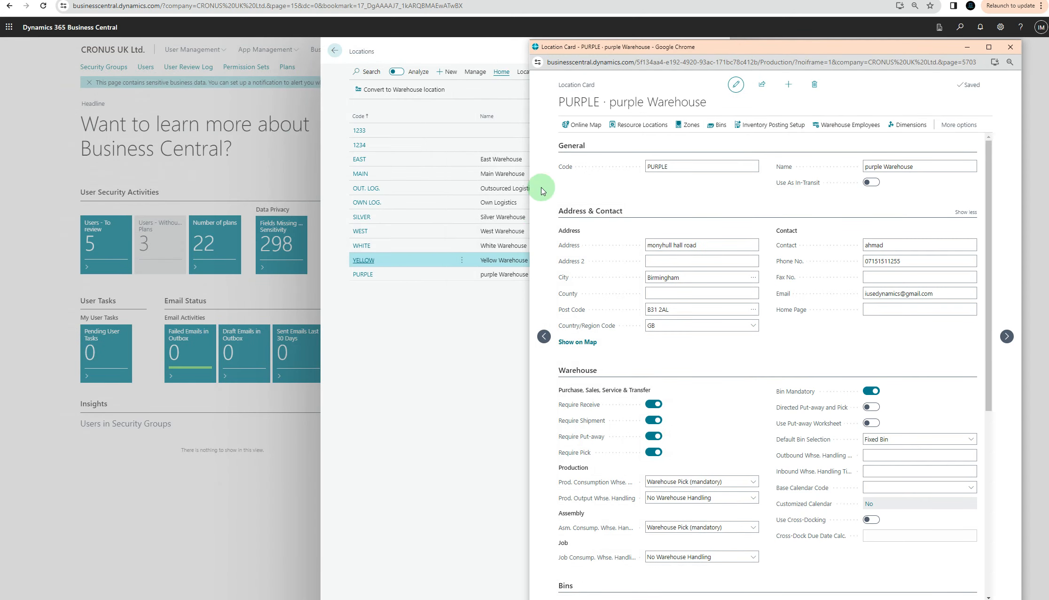
# Open the WHITE location's card and examine its zones with their bin types, special equipment, rankings and cross-dock settings
pyautogui.click(361, 246)
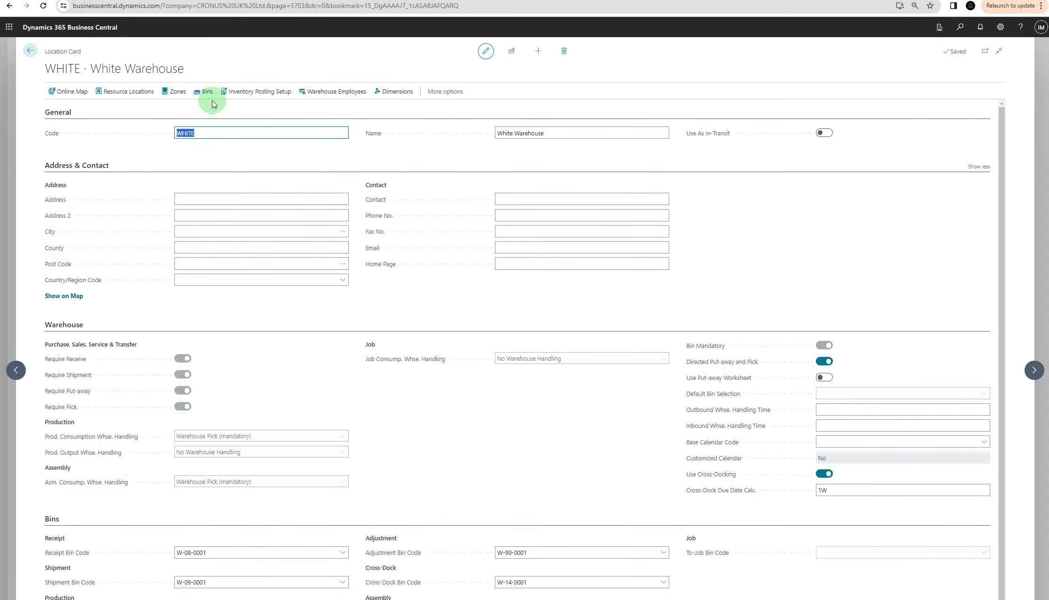
pyautogui.click(171, 92)
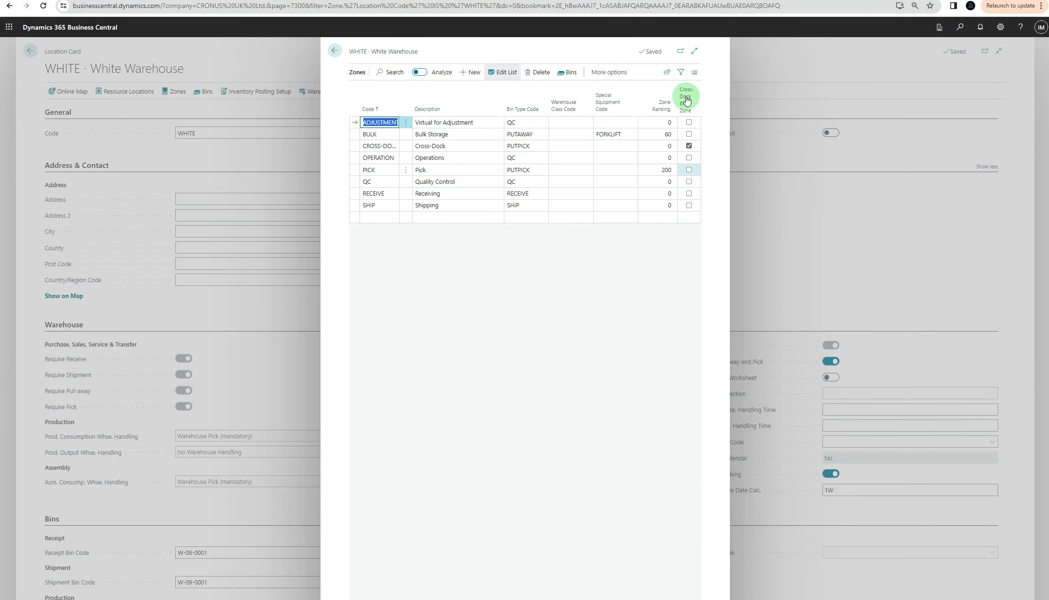
pyautogui.click(694, 52)
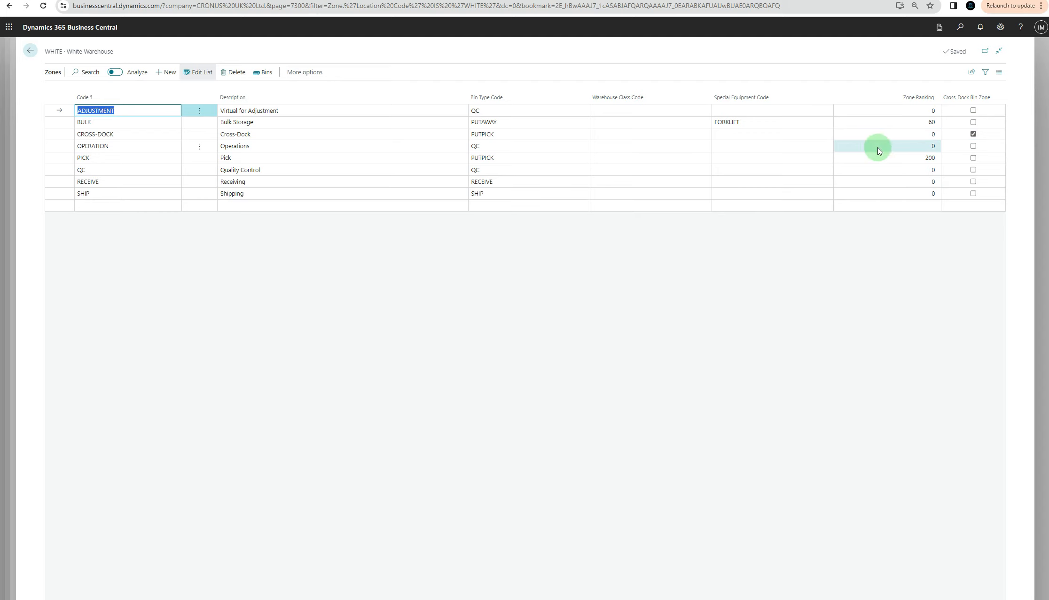
pyautogui.click(31, 56)
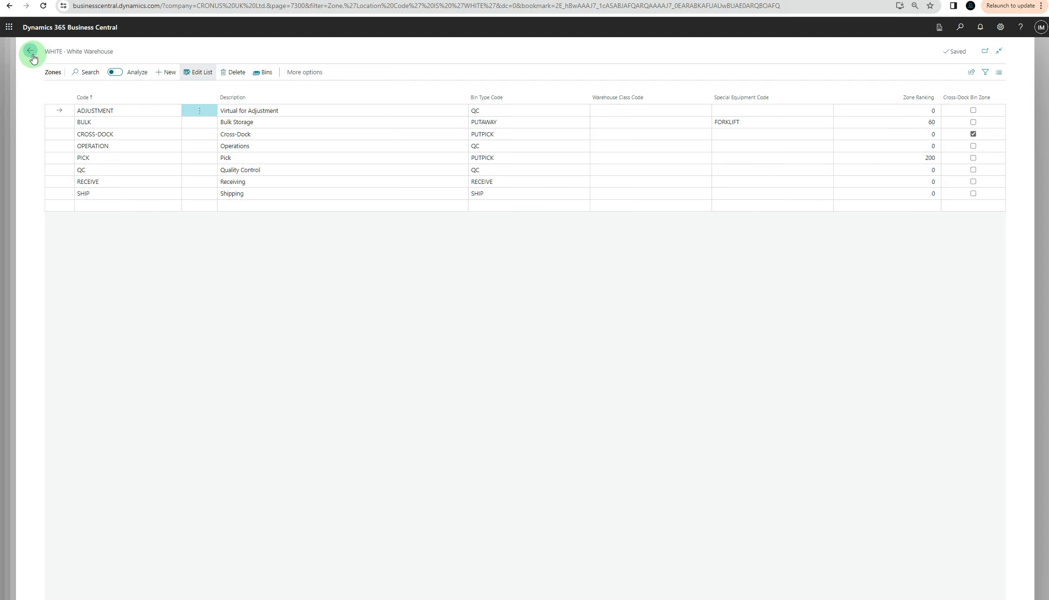
# Examine the WHITE location's bins with their rankings and dedicated flags, and look over its location card
pyautogui.click(196, 93)
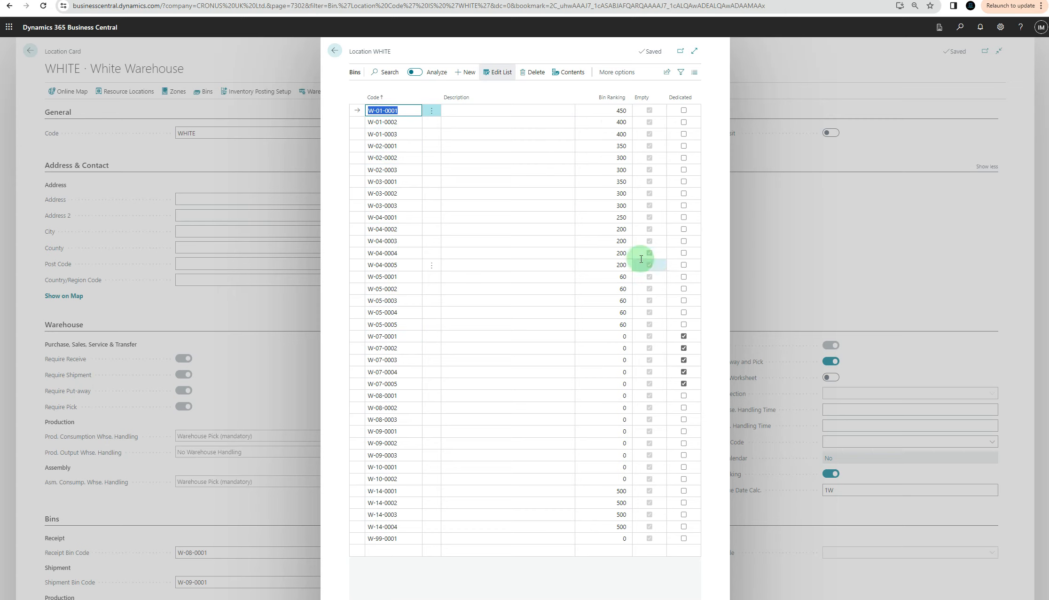
pyautogui.click(335, 55)
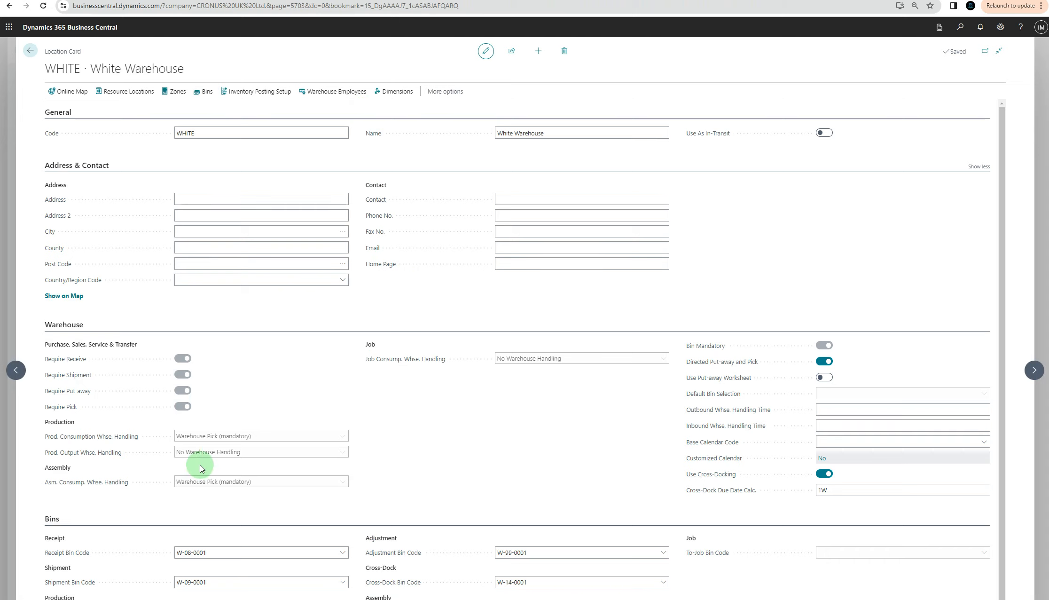
pyautogui.click(500, 264)
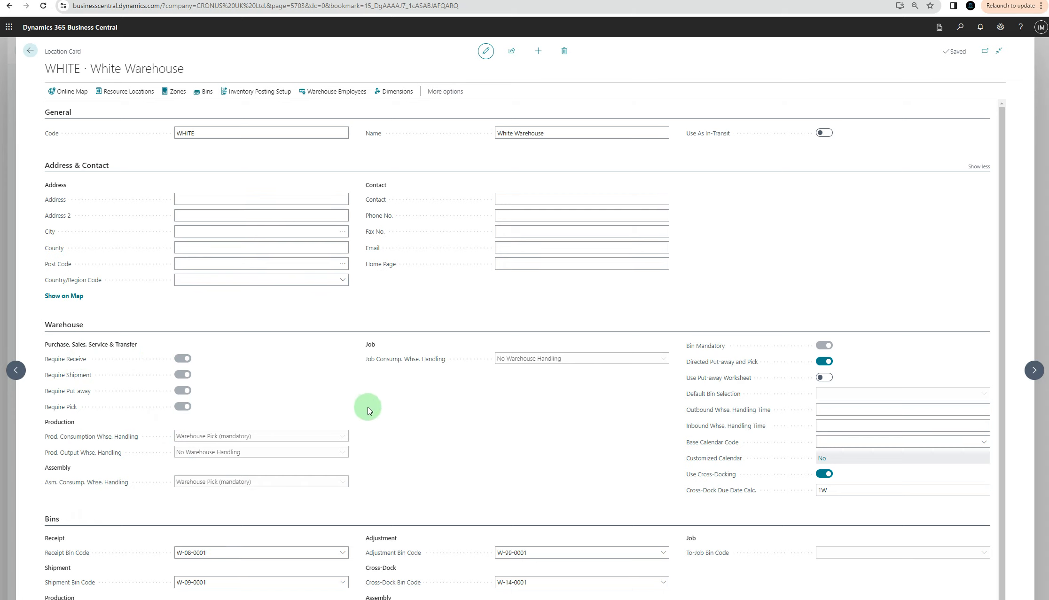
pyautogui.scroll(-2, 317, 438)
pyautogui.scroll(2, 316, 438)
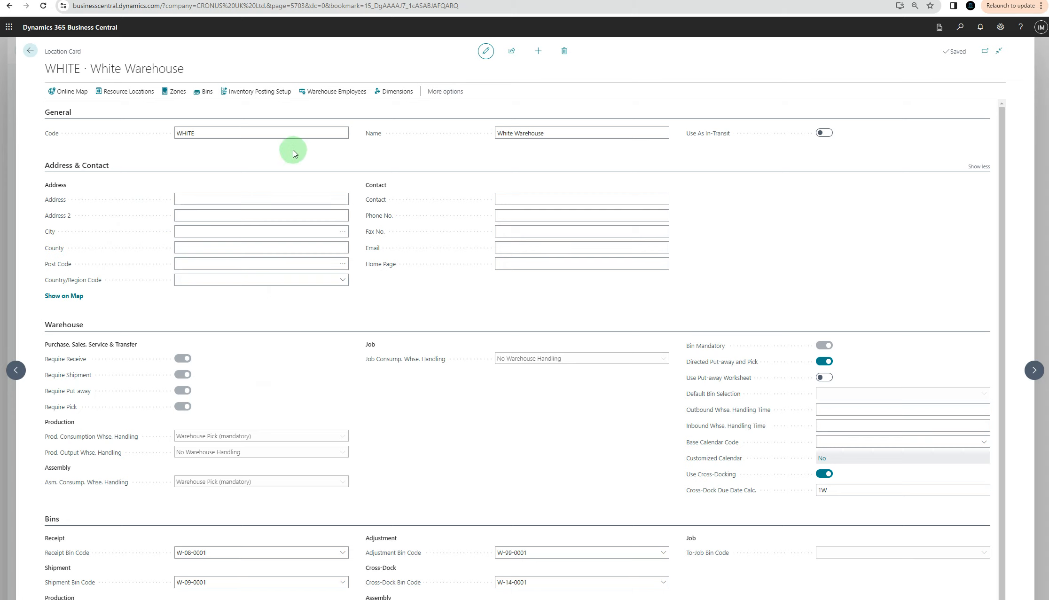
# Open the WHITE location's inventory posting setup and check the choices for location code and inventory posting group code
pyautogui.click(245, 96)
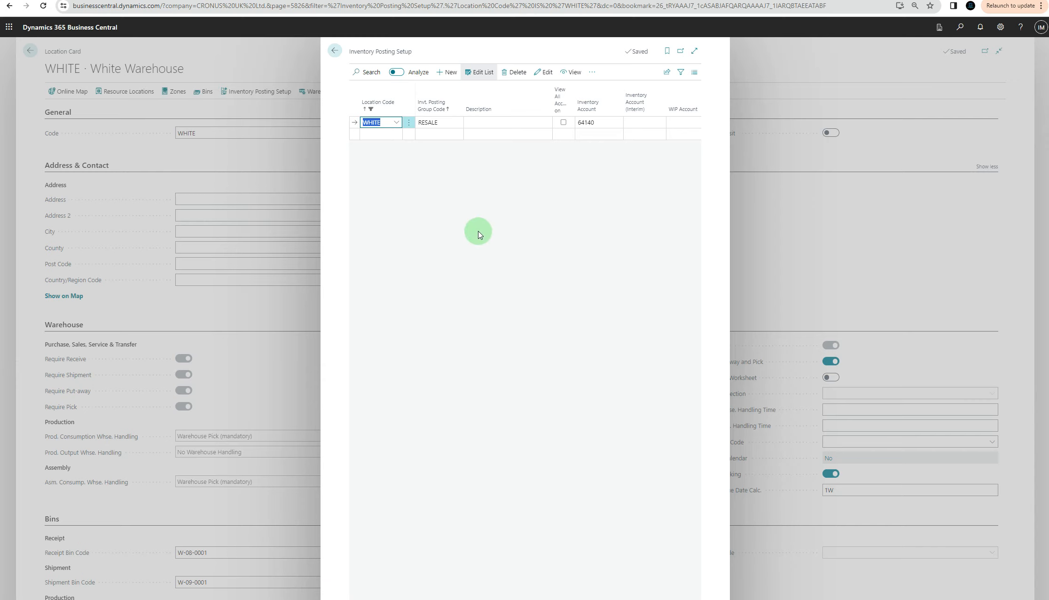
pyautogui.click(395, 124)
pyautogui.click(396, 124)
pyautogui.click(426, 126)
pyautogui.click(458, 126)
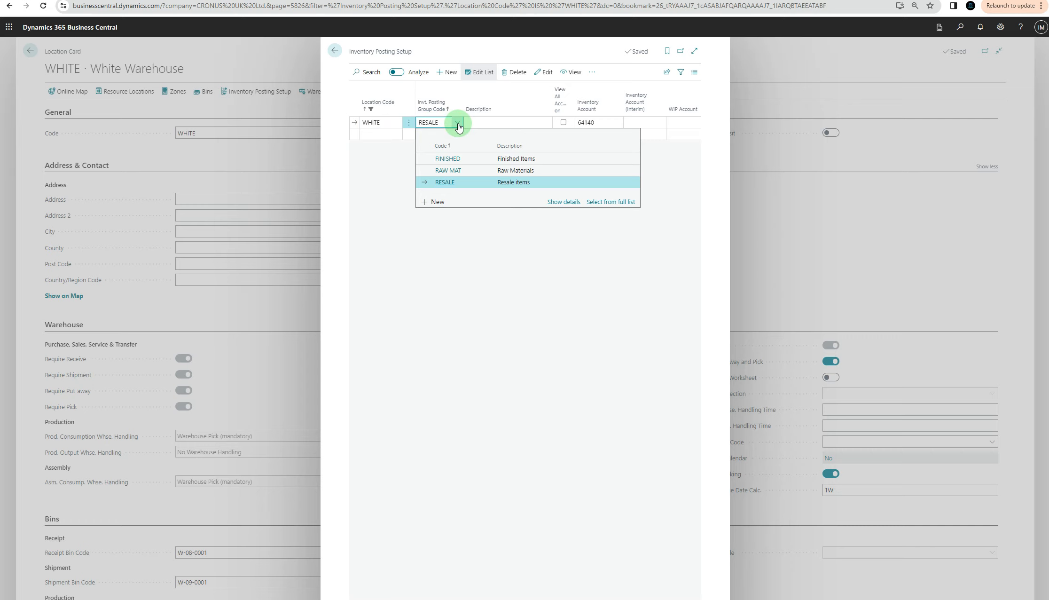
pyautogui.click(494, 121)
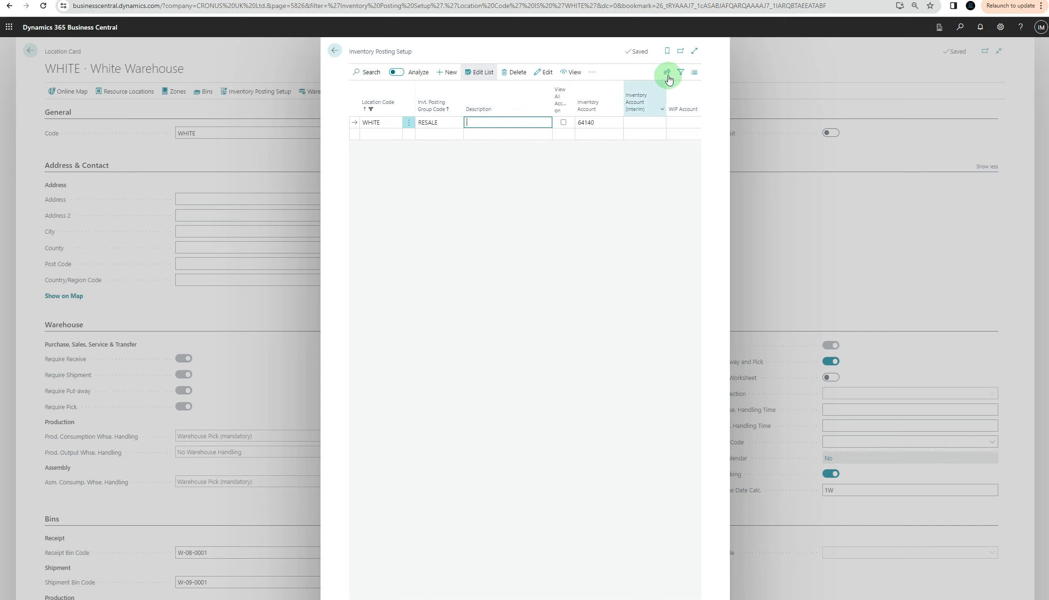
# Check the G/L accounts selectable as the WHITE location's inventory account without choosing another, and return to the location card
pyautogui.click(694, 50)
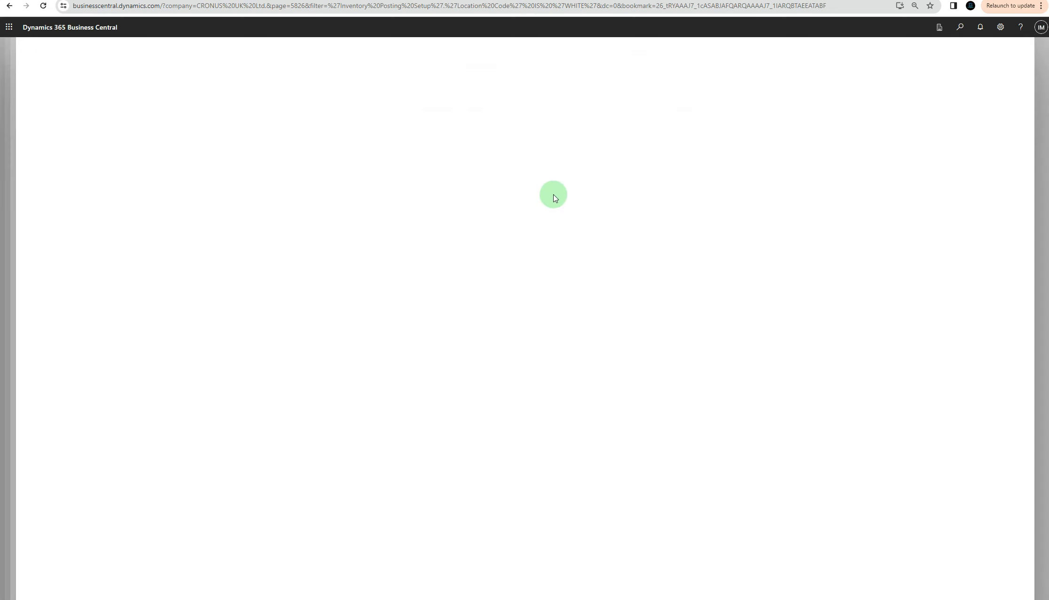
pyautogui.click(484, 117)
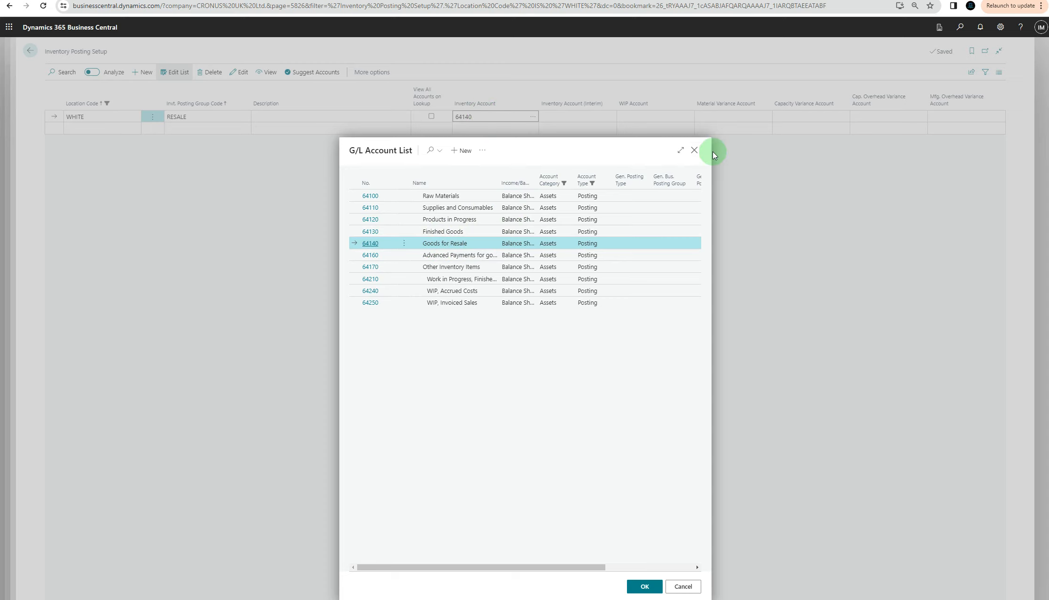
pyautogui.click(695, 151)
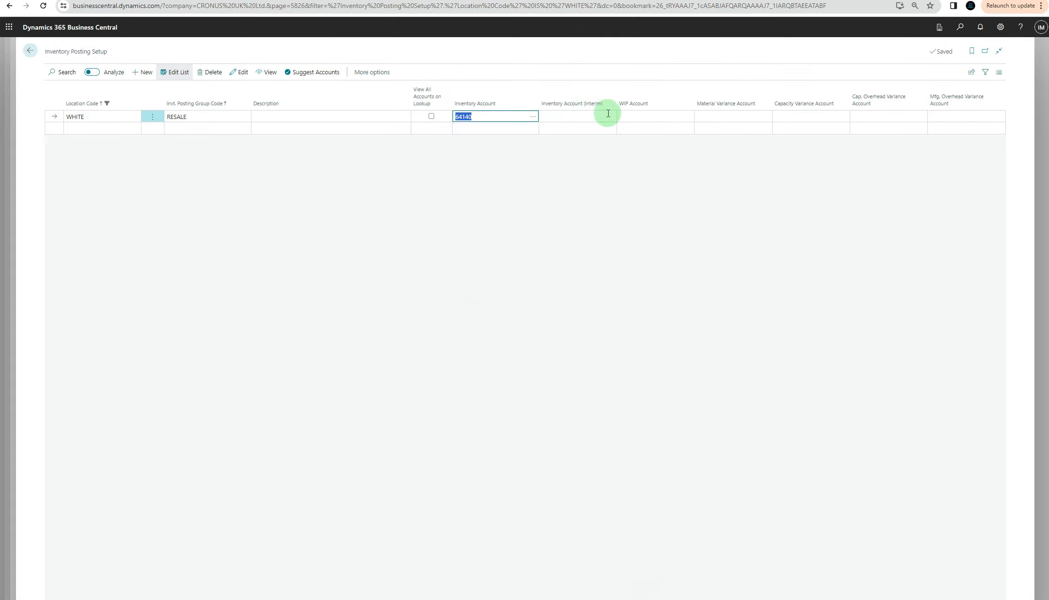
pyautogui.click(30, 51)
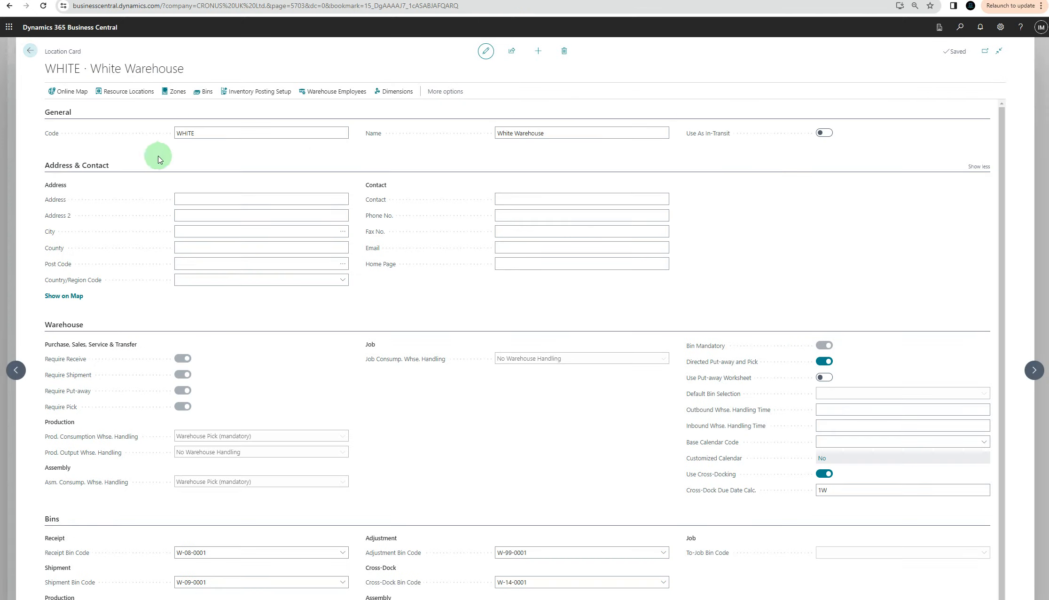
# Add a user as warehouse employee for the WHITE location, check the selectable location codes, and return to the location card
pyautogui.click(324, 97)
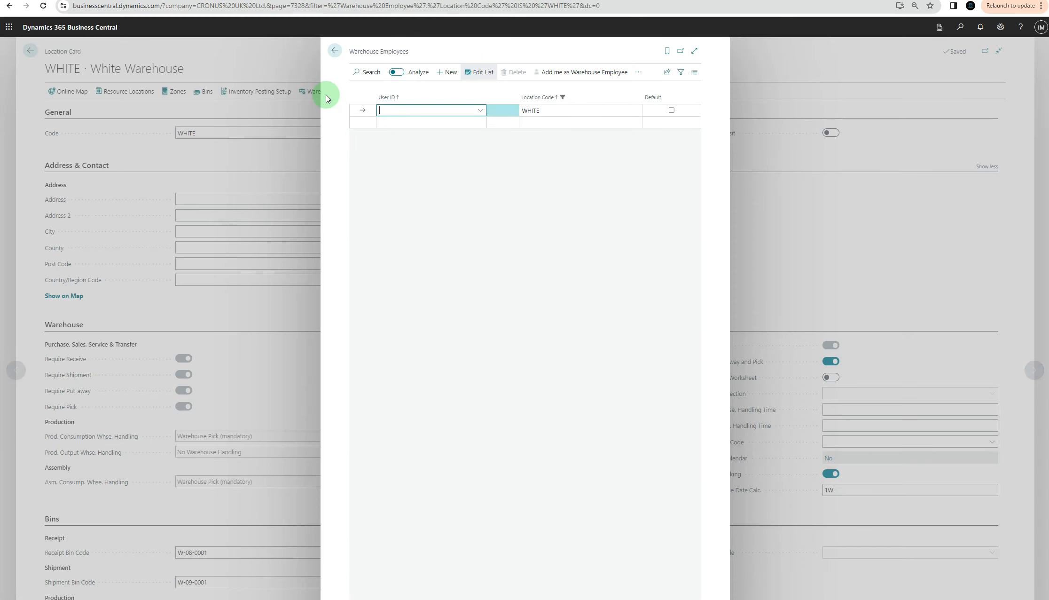
pyautogui.click(481, 110)
pyautogui.click(433, 147)
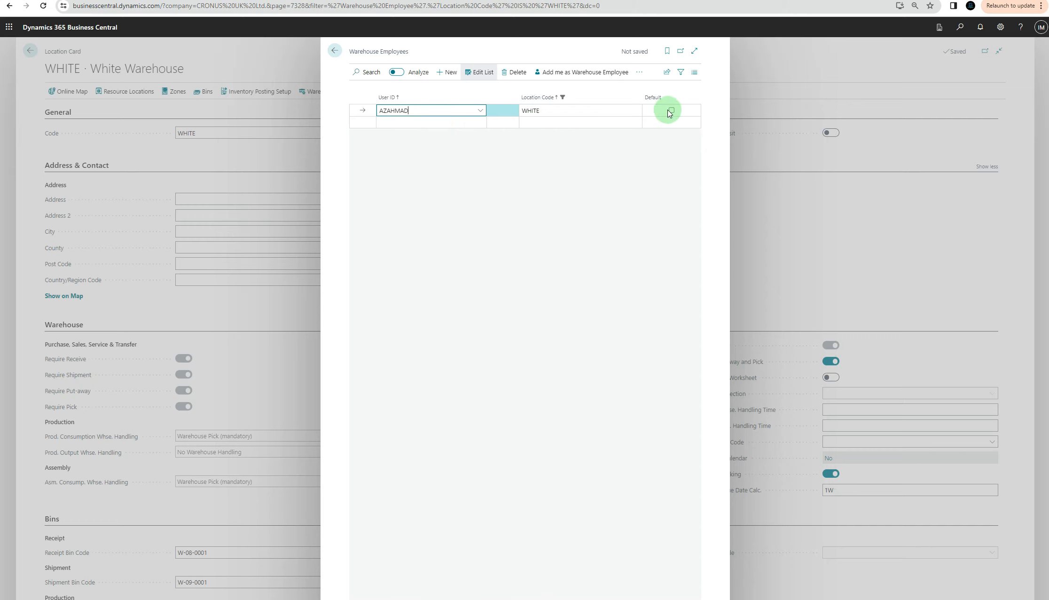
pyautogui.click(562, 110)
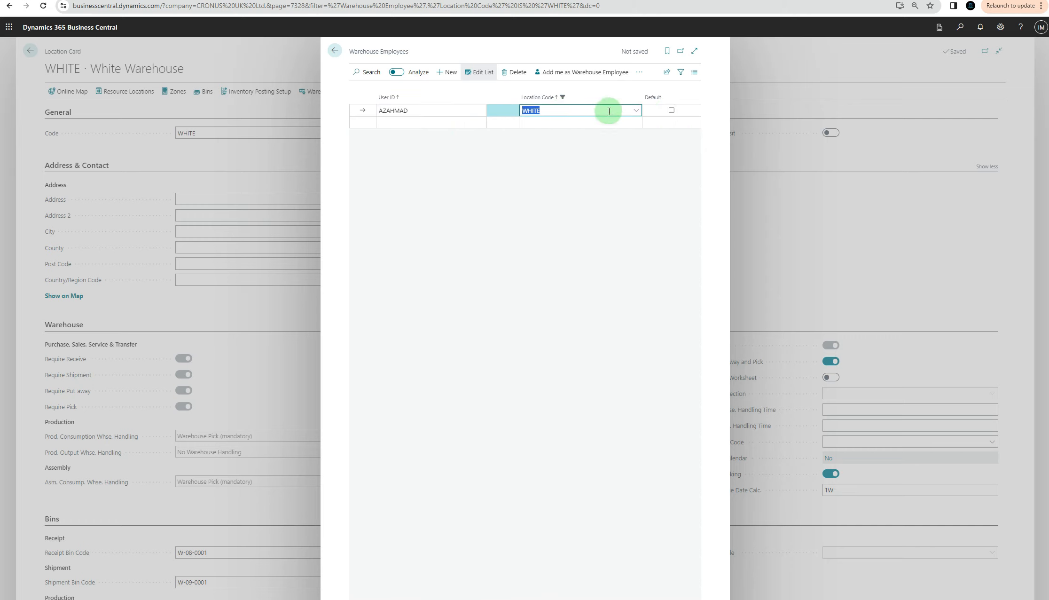
pyautogui.click(635, 112)
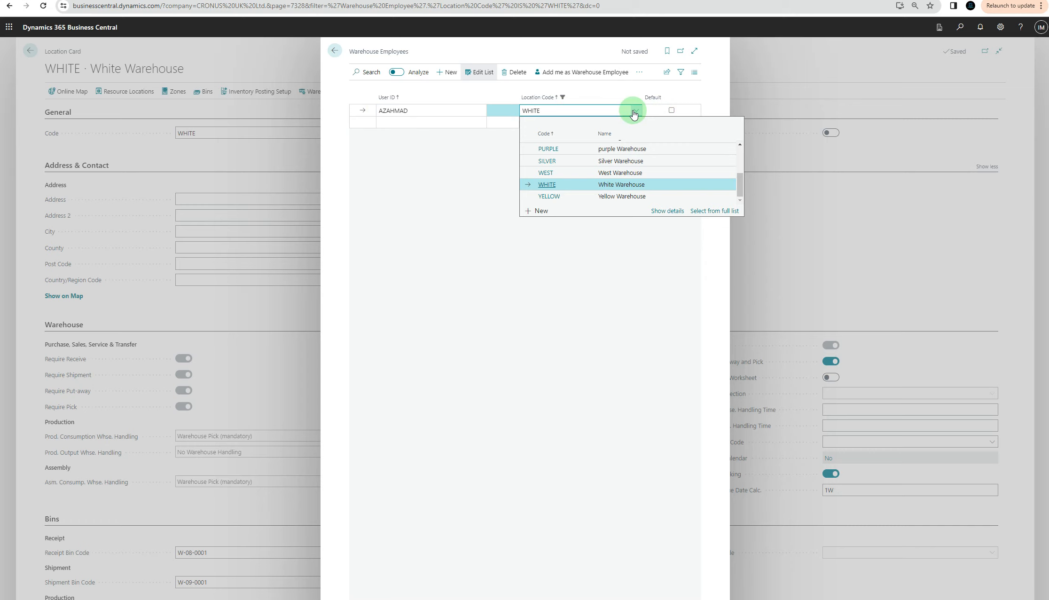
pyautogui.click(633, 113)
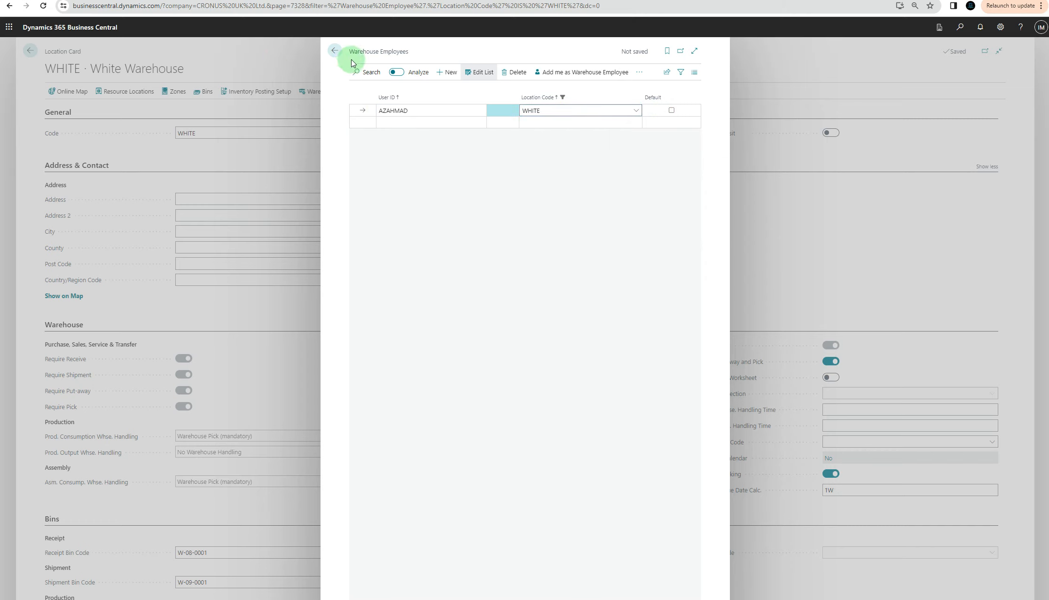
pyautogui.click(335, 50)
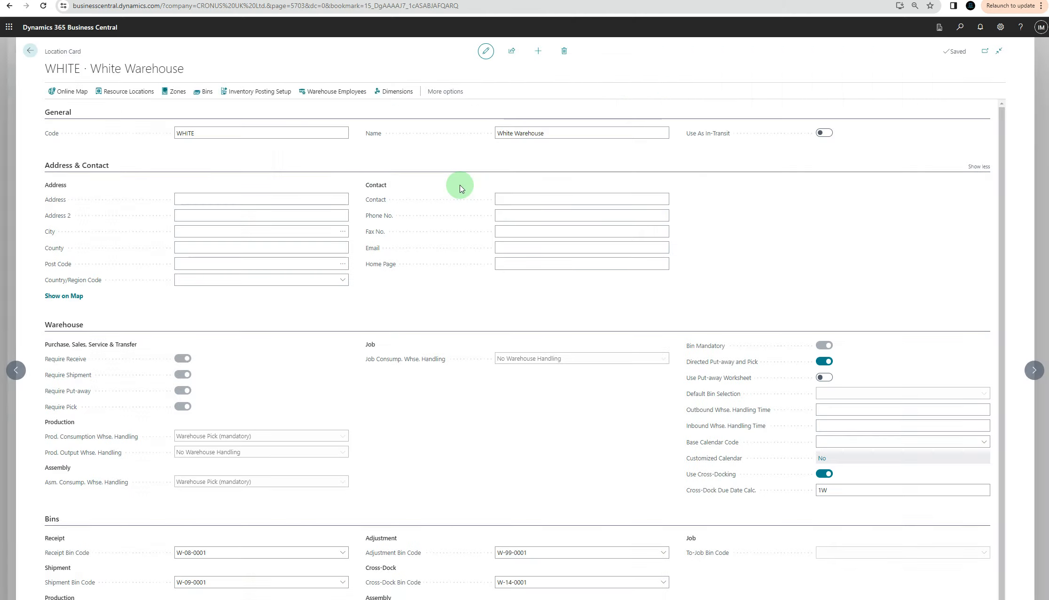
# Add a default dimension to the WHITE location with dimension code AREA, value code 30 and value posting Code Mandatory
pyautogui.click(395, 95)
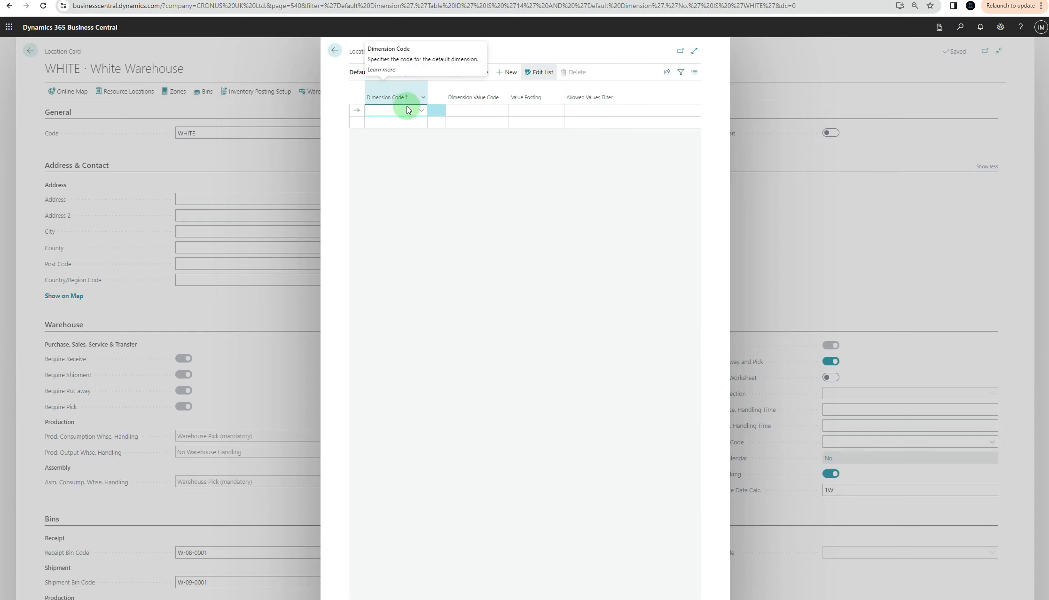
pyautogui.click(422, 112)
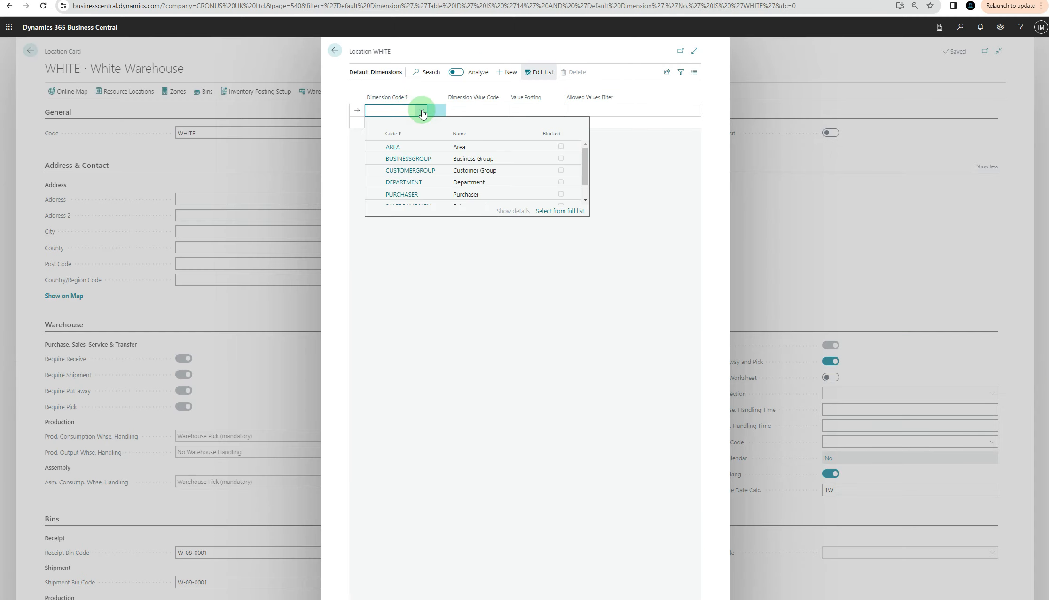
pyautogui.click(394, 151)
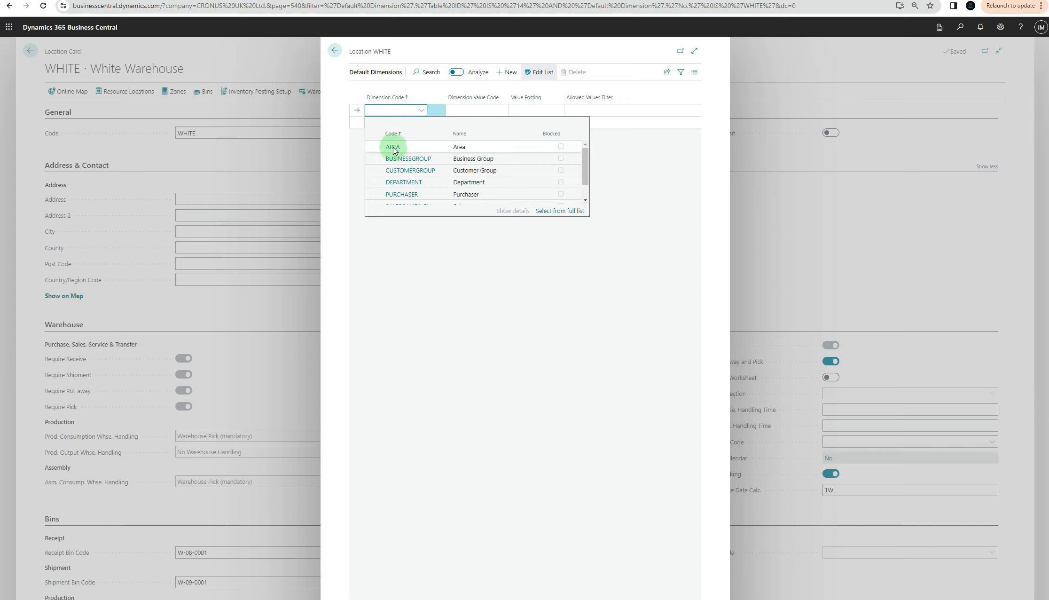
pyautogui.click(394, 149)
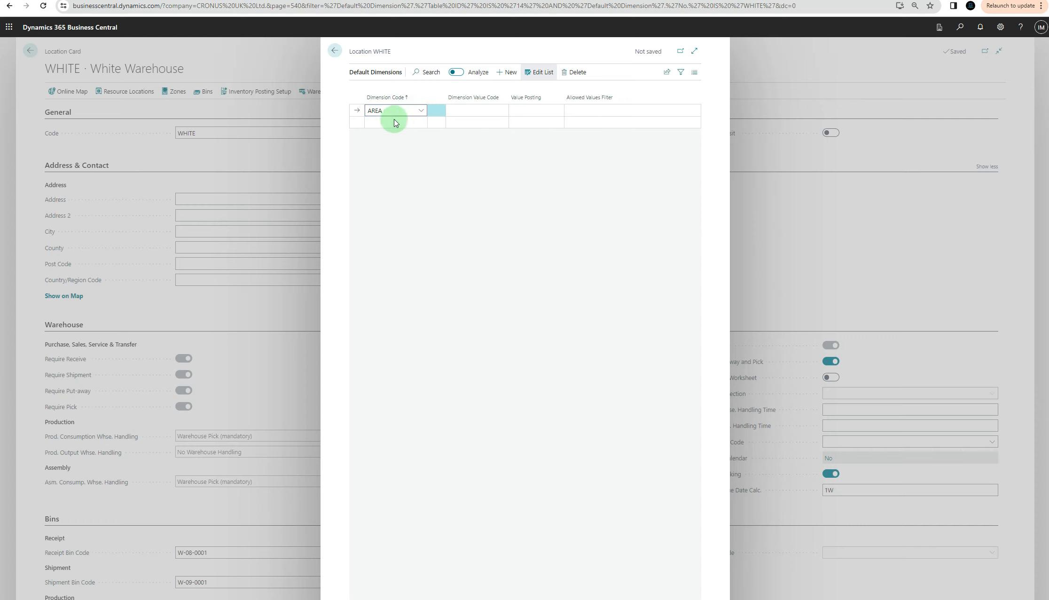
pyautogui.click(477, 109)
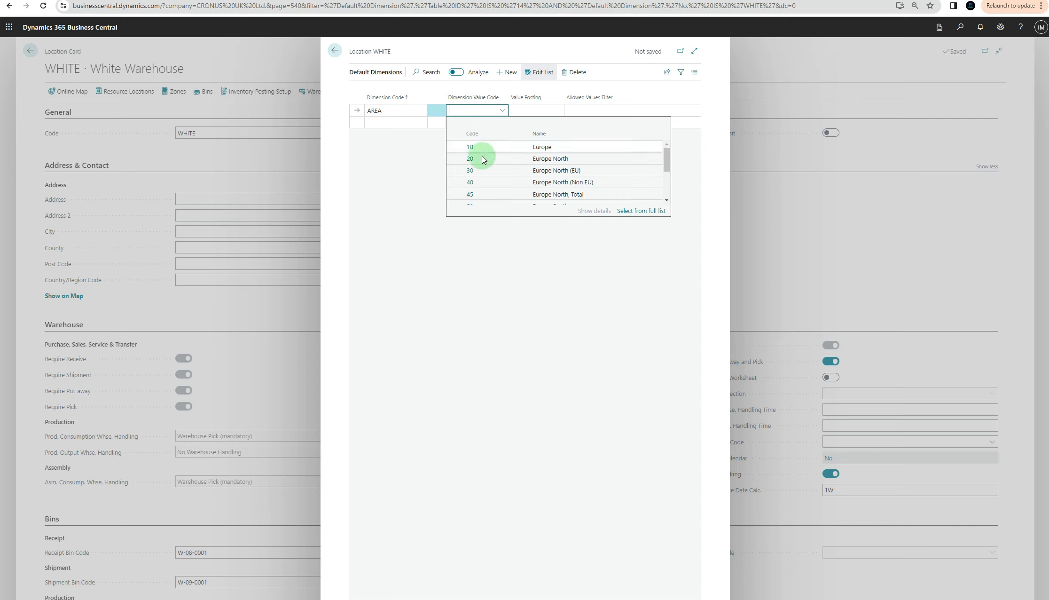
pyautogui.click(471, 170)
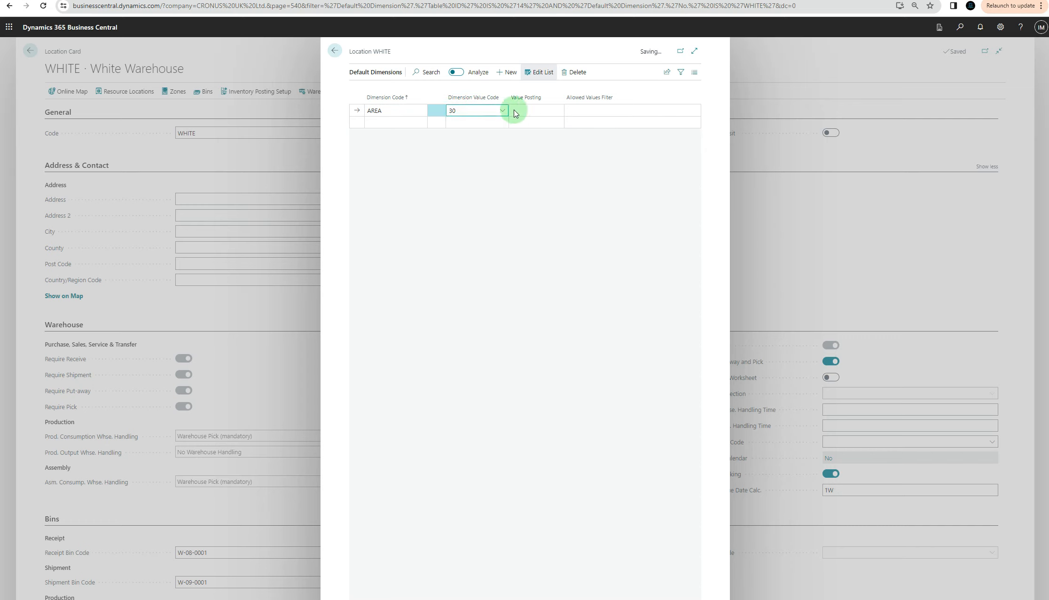
pyautogui.click(531, 108)
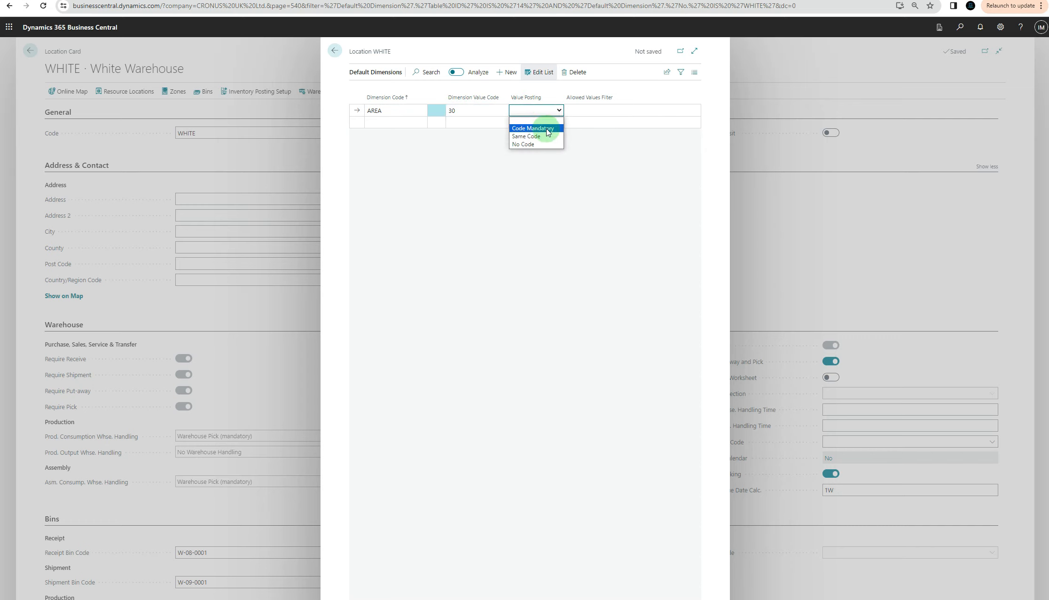
pyautogui.press('Up')
pyautogui.press('Return')
# Examine the allowed dimension values for the WHITE location's AREA dimension without restricting any, and return to the location card
pyautogui.click(606, 110)
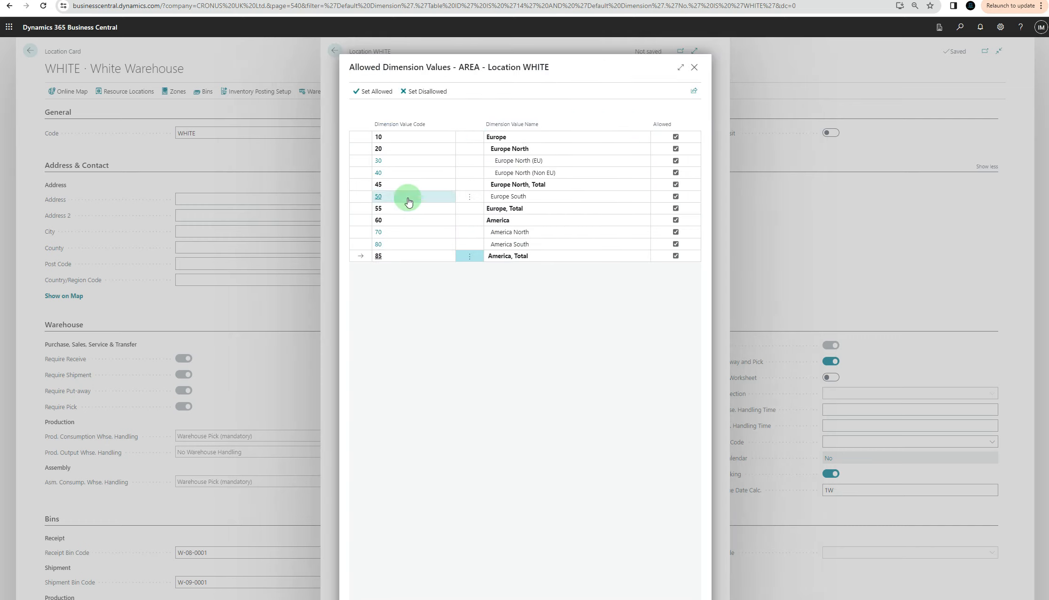
pyautogui.click(378, 196)
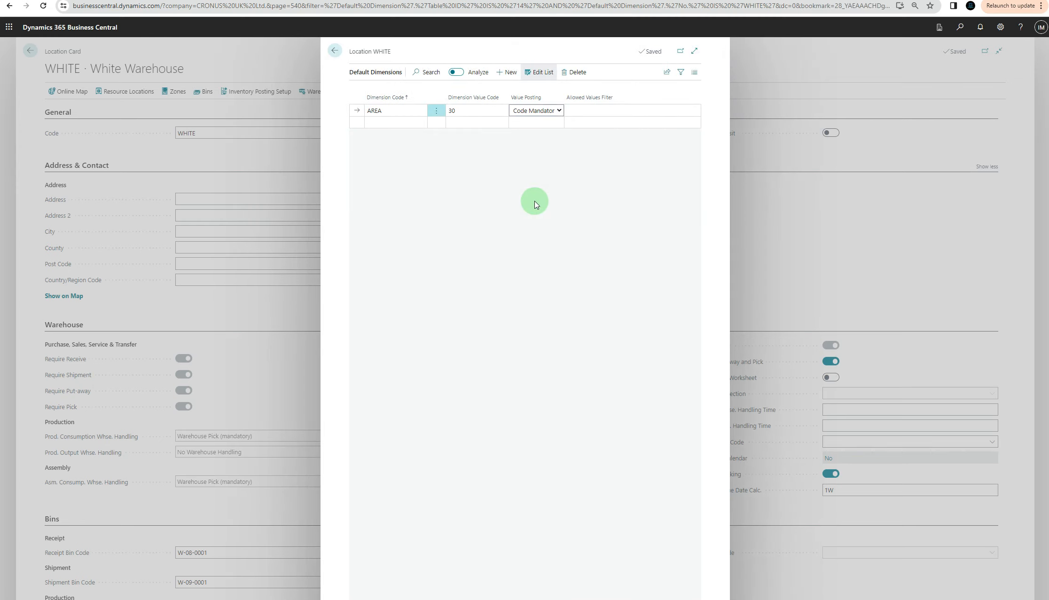
pyautogui.click(603, 110)
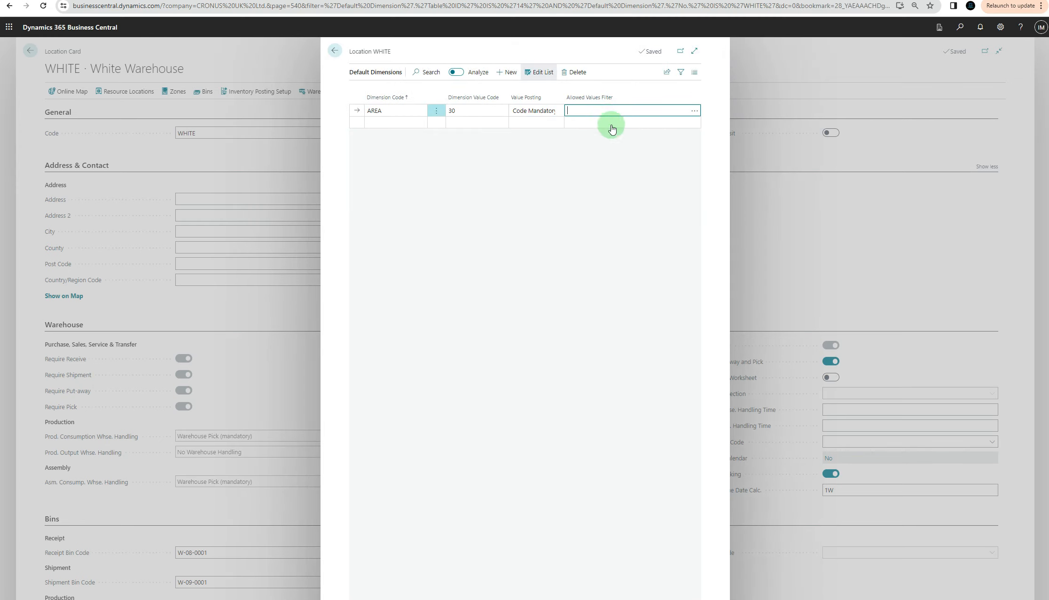
pyautogui.click(694, 110)
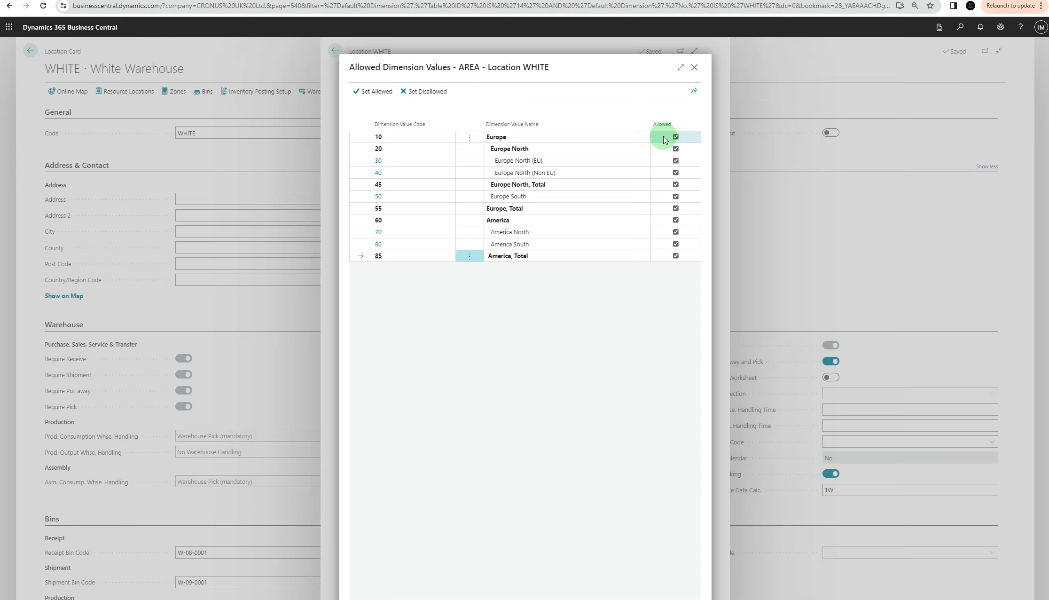
pyautogui.click(379, 172)
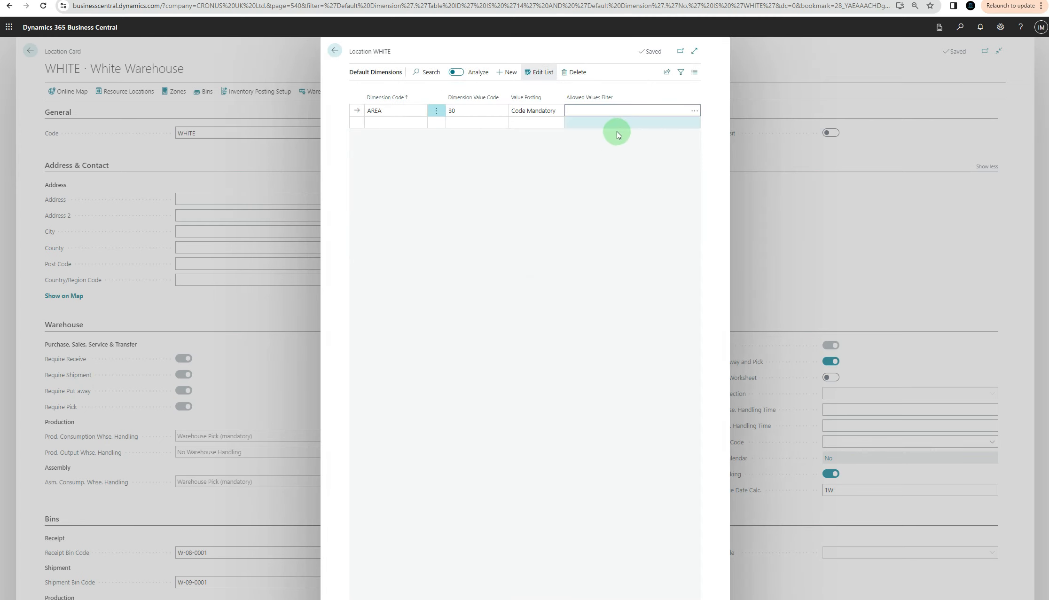
pyautogui.click(640, 152)
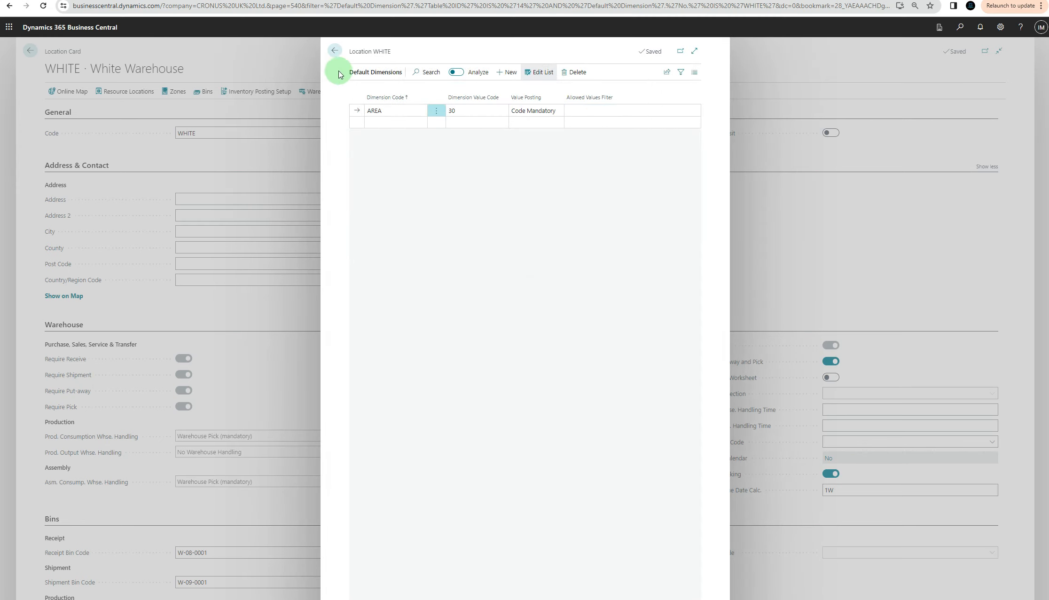
pyautogui.click(335, 50)
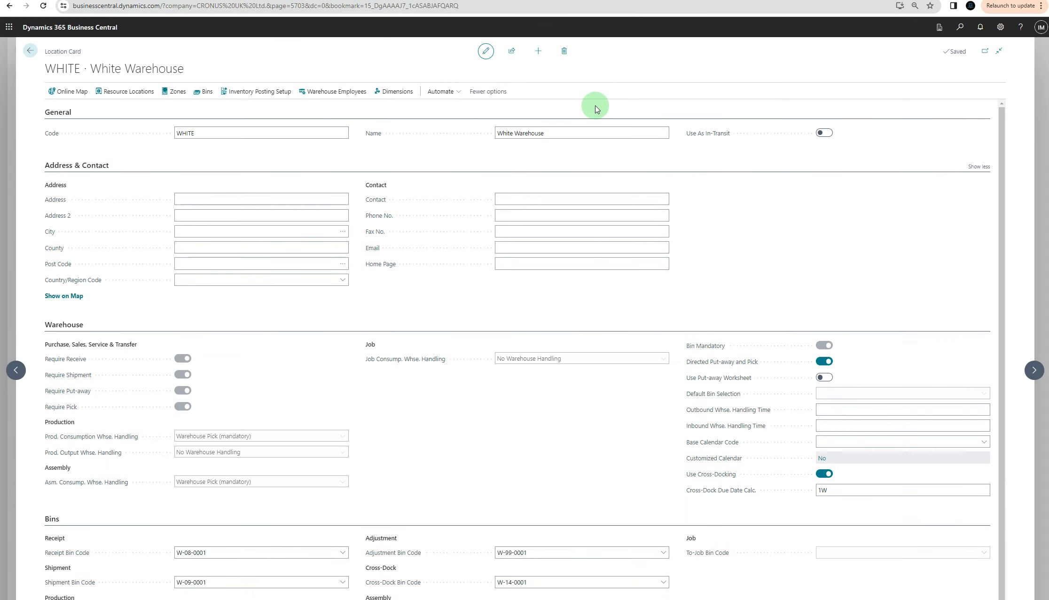
# Look over the Power Automate flow options available for the WHITE location and return to its card
pyautogui.click(455, 91)
pyautogui.click(461, 93)
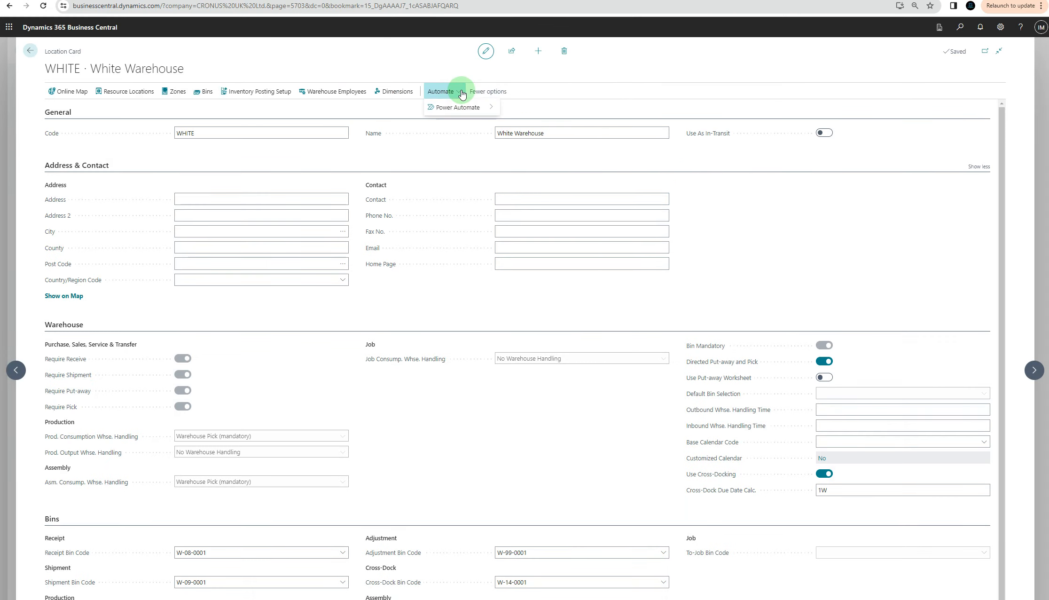
pyautogui.moveTo(454, 111)
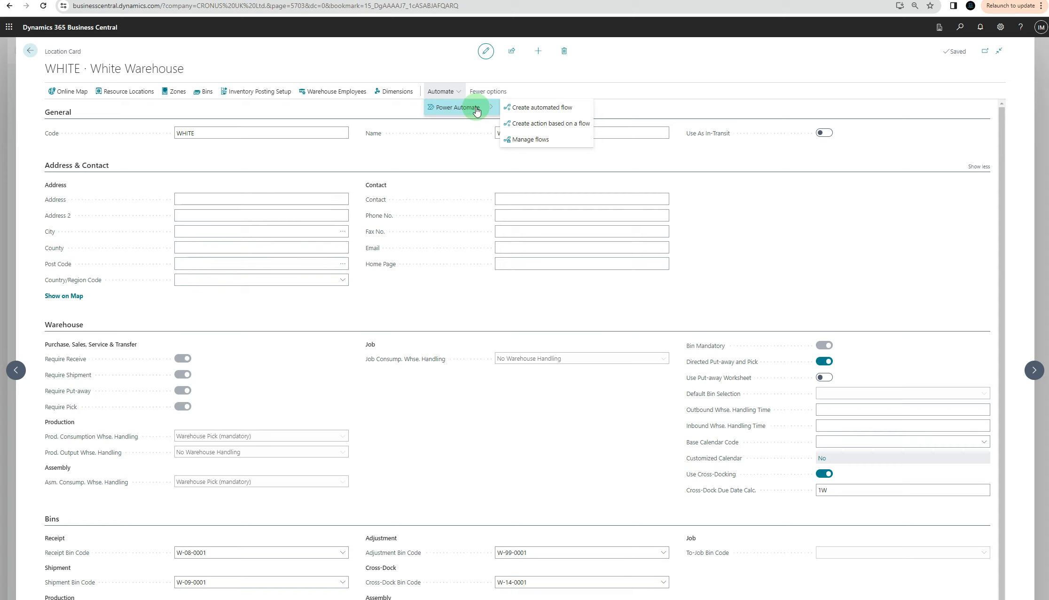
pyautogui.click(469, 156)
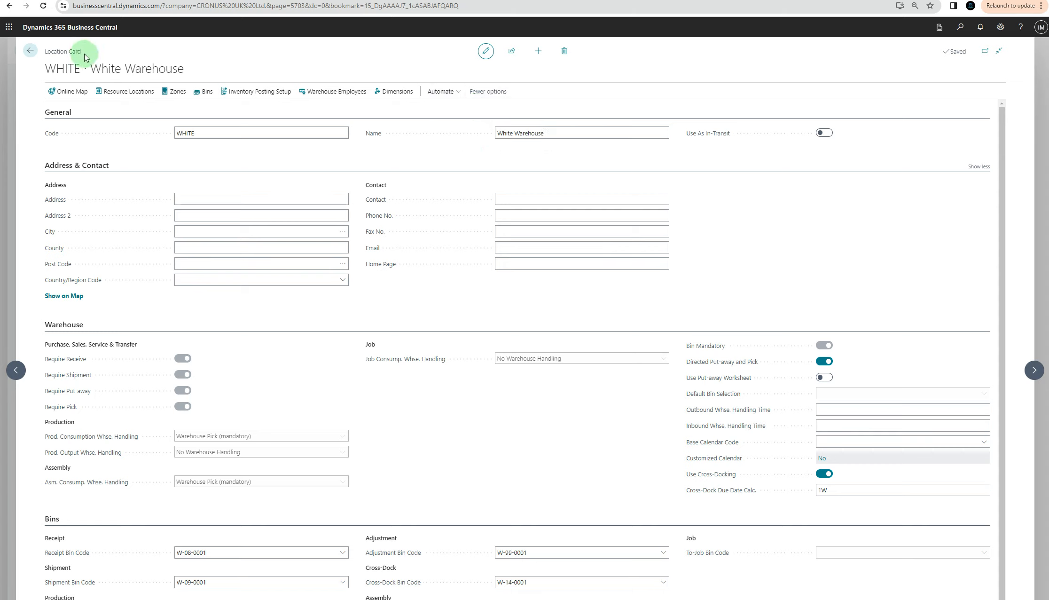
pyautogui.moveTo(81, 51); pyautogui.dragTo(46, 50)
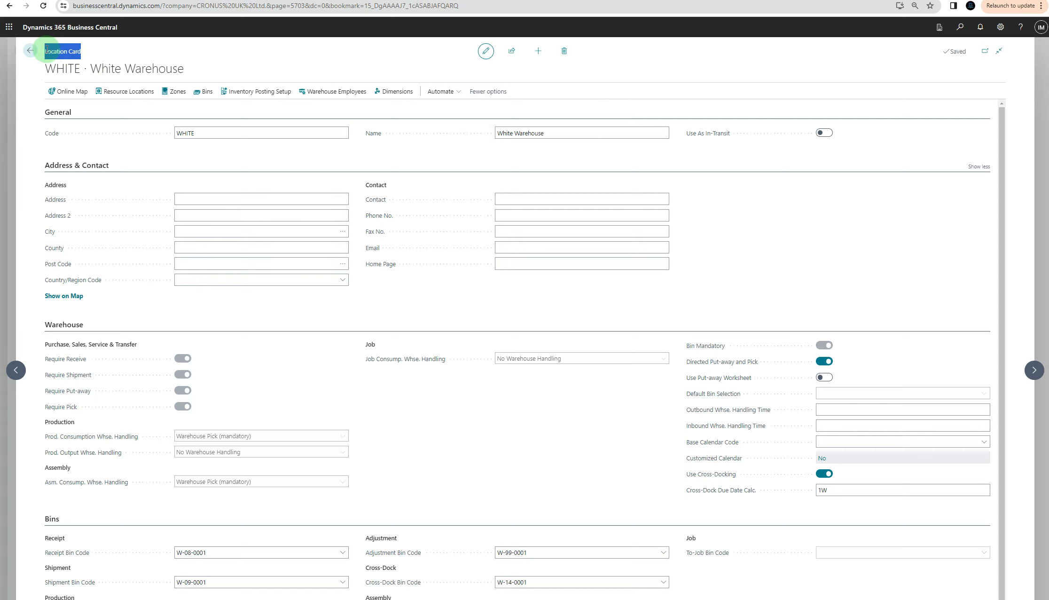